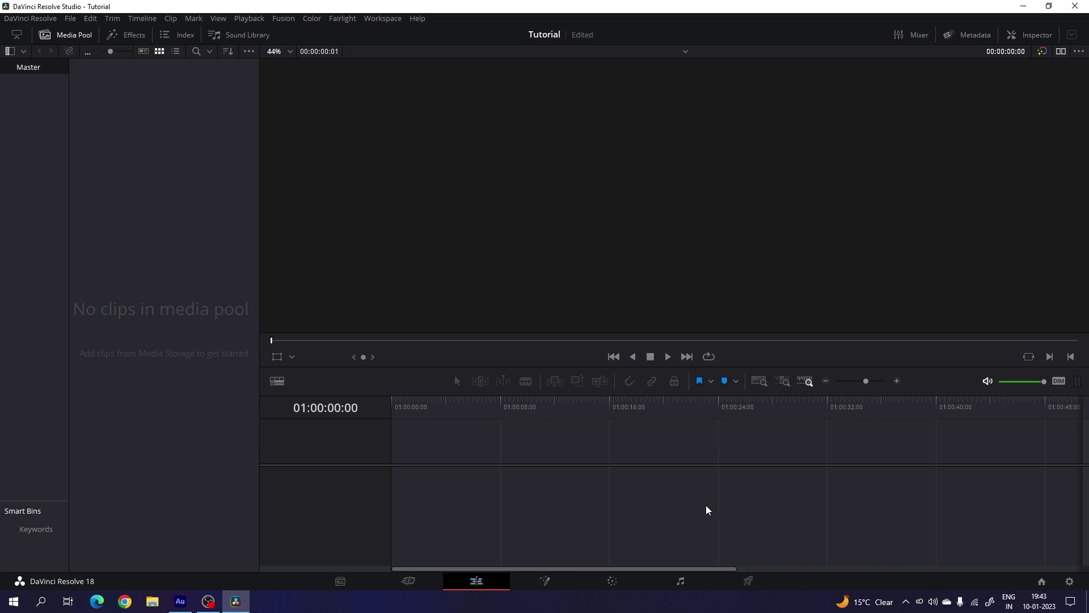
- Check the timeline resolution options and frame rate in the project settings, leaving them as they are
click(1070, 581)
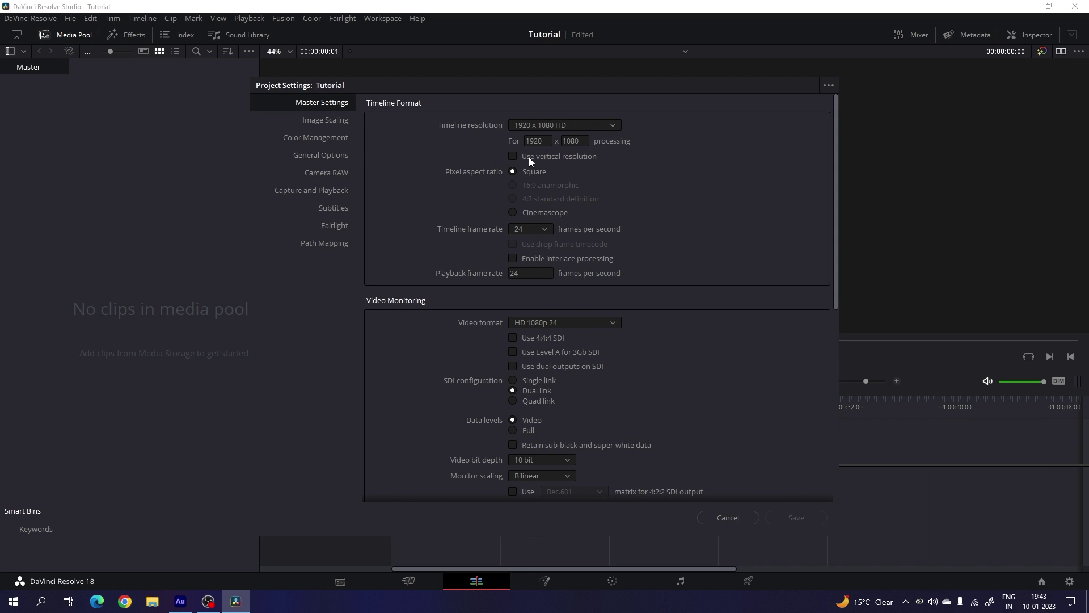
click(611, 126)
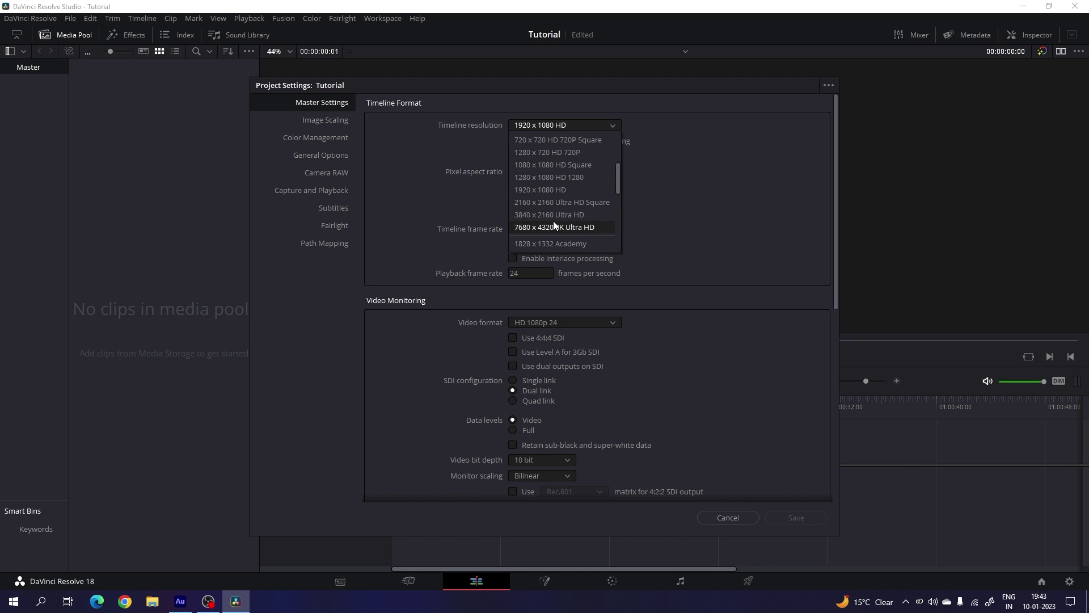
click(681, 211)
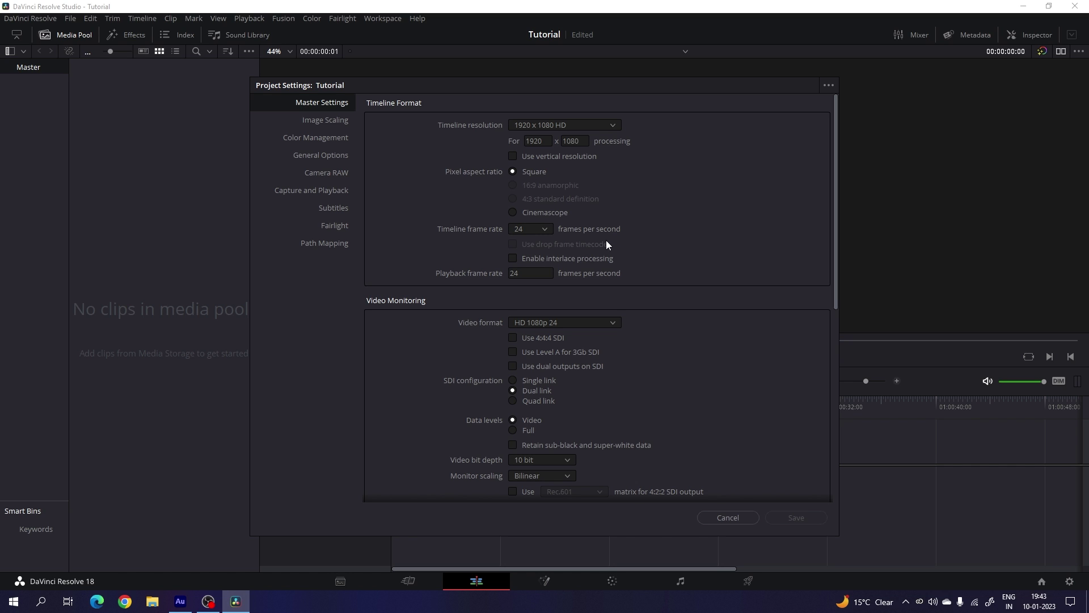
click(745, 518)
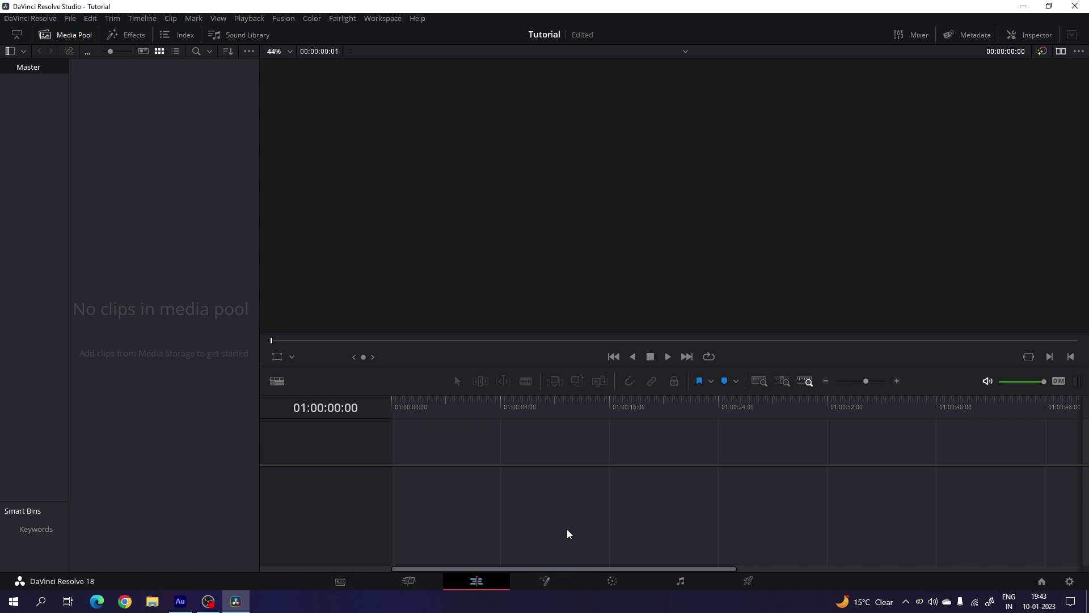
- Create a Fusion composition named BG in the media pool and place it at the start of the timeline
right_click(177, 242)
click(226, 292)
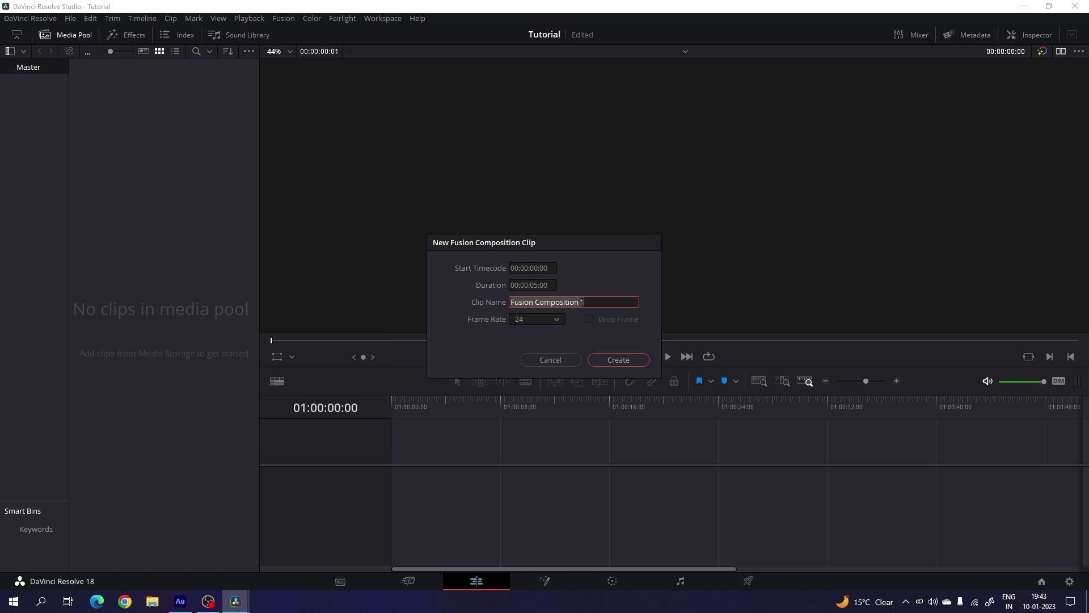
key(BackSpace)
text(BG)
click(626, 362)
drag(122, 86, 387, 463)
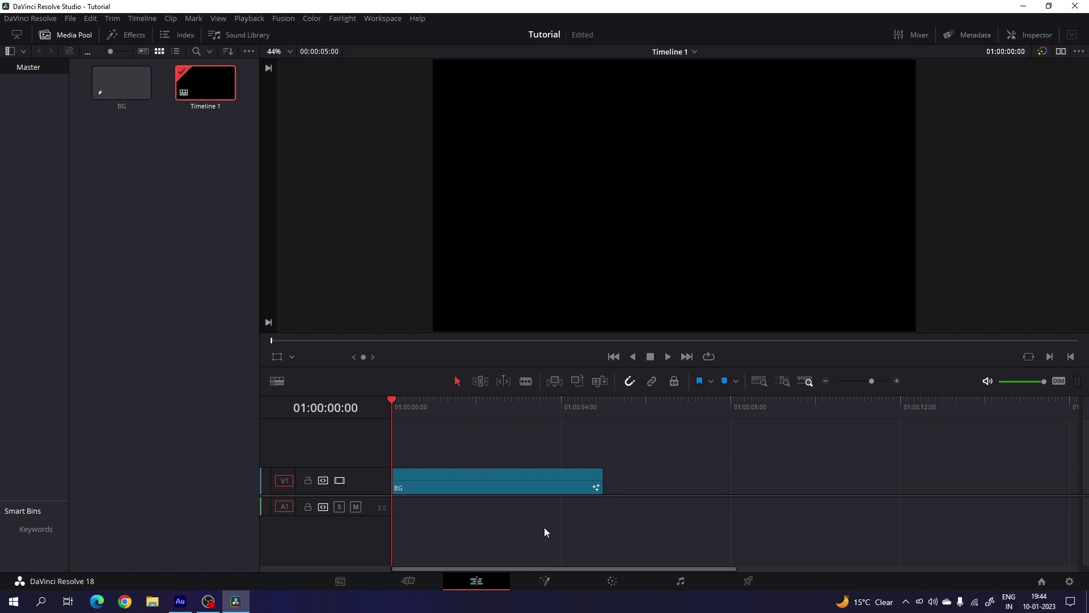
- Open the BG clip in Fusion, move MediaOut1 to the far right of the node graph, and use a single viewer
click(544, 582)
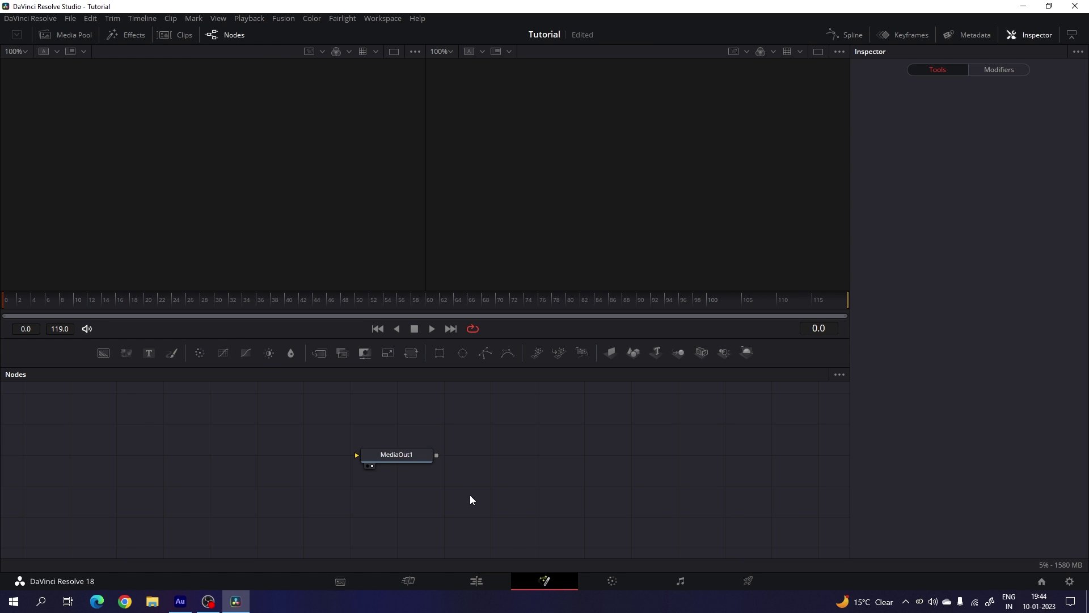
drag(401, 455, 777, 528)
click(659, 452)
click(818, 51)
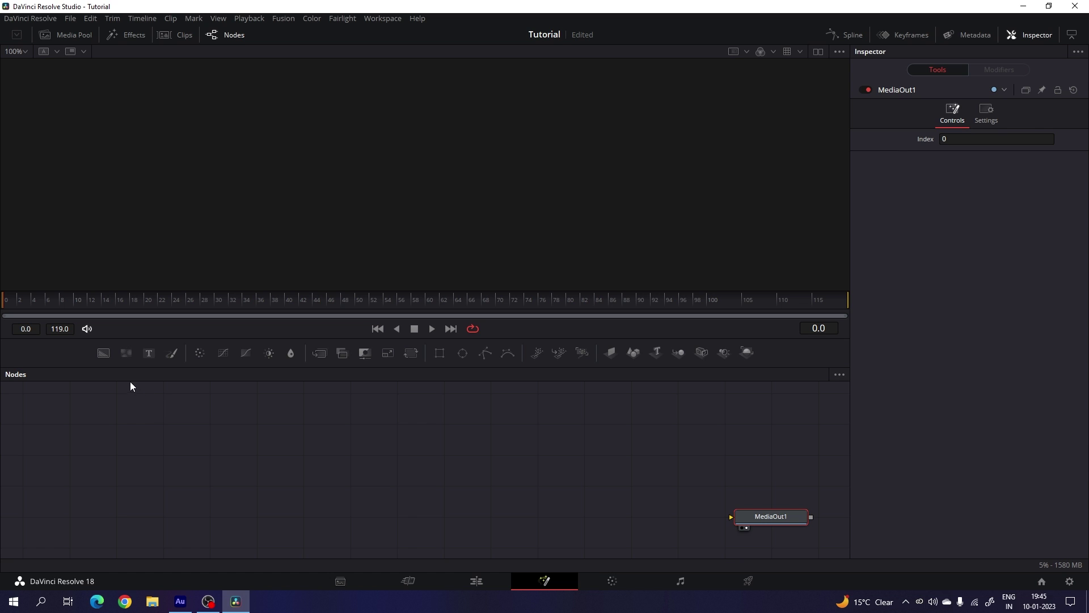
- Add a Background node, show it in the viewer, and set its colour to violet-blue #5500ff
drag(103, 353, 433, 223)
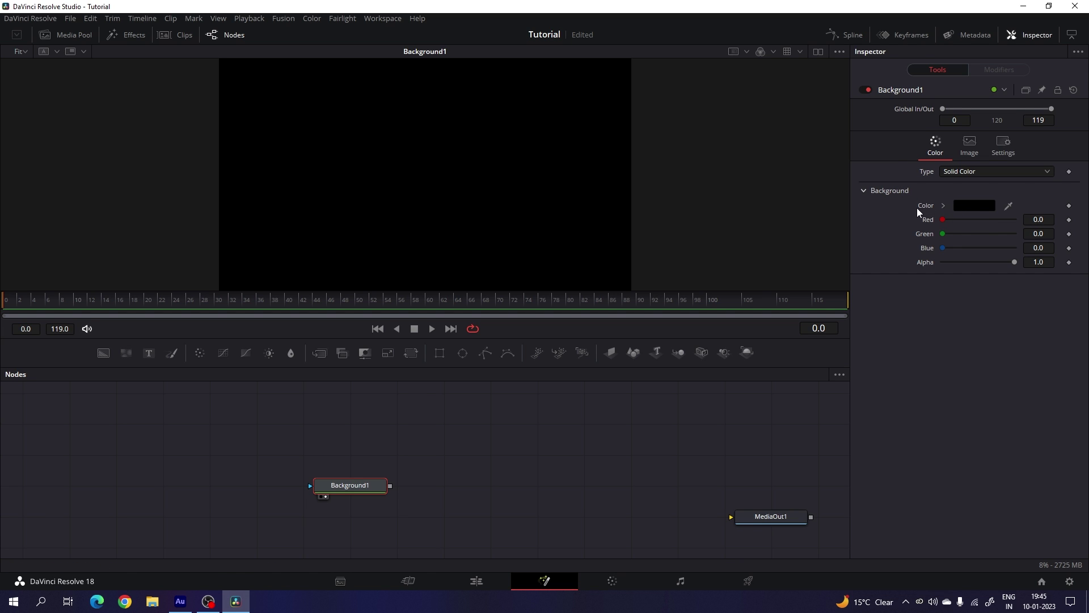
click(973, 206)
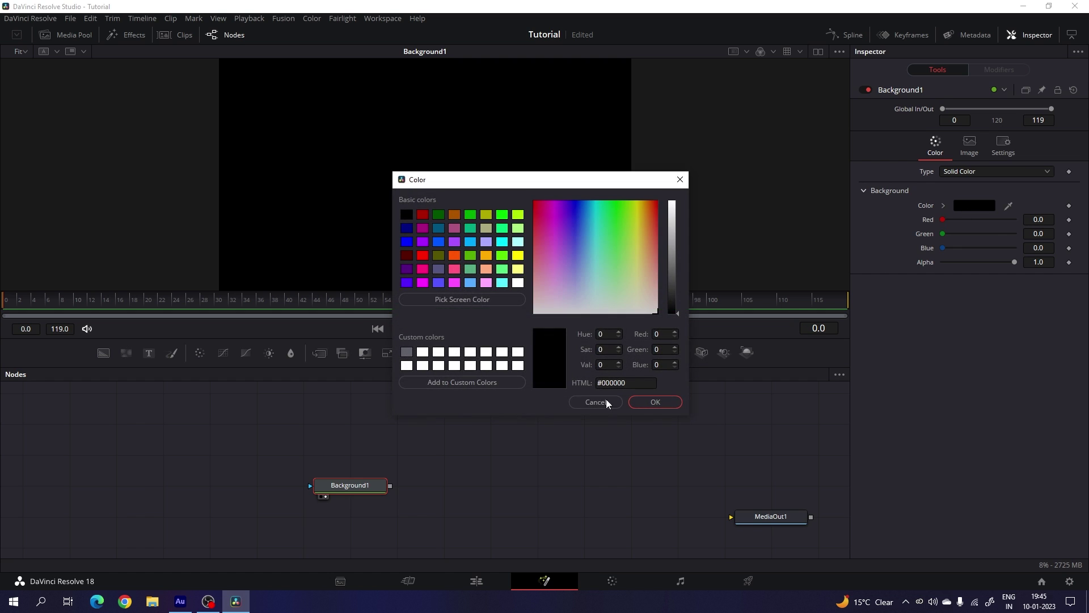
click(408, 281)
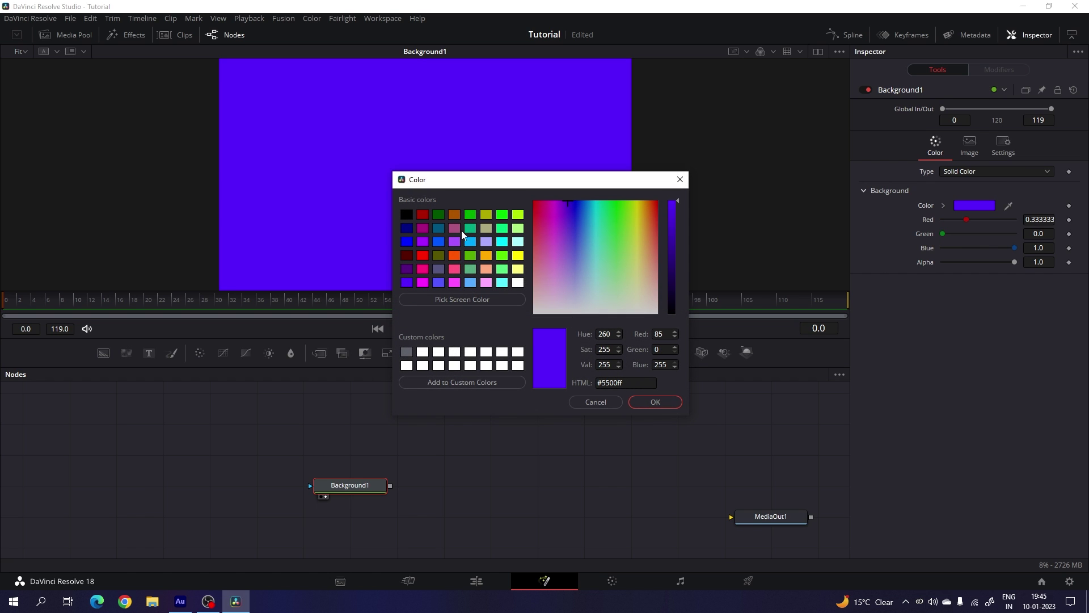
click(654, 402)
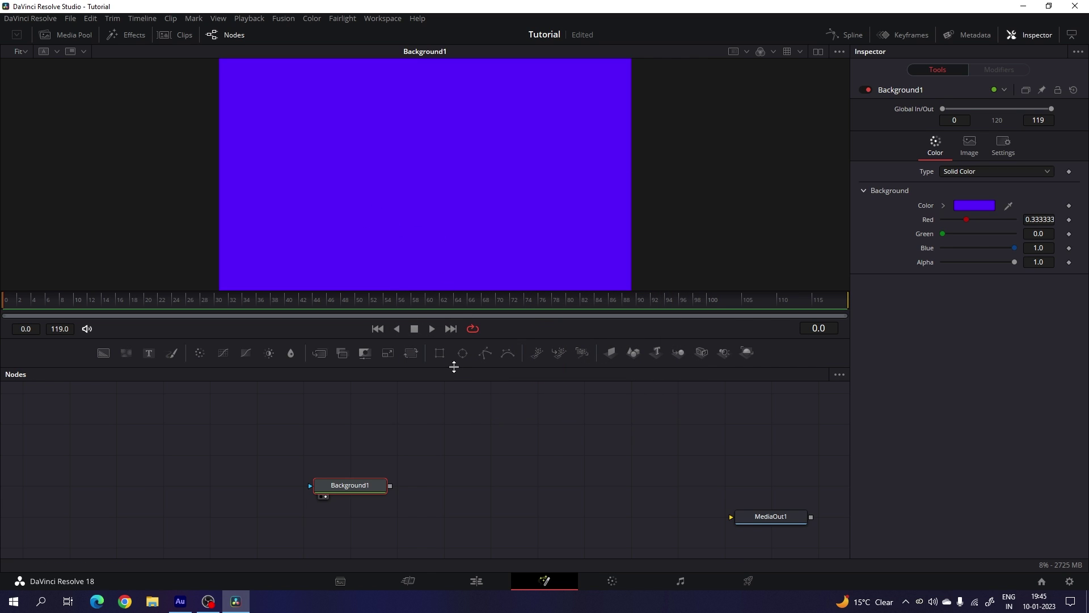
- Mask the background with a Rectangle of width 0.28 and corner radius 0.4
drag(441, 354, 344, 484)
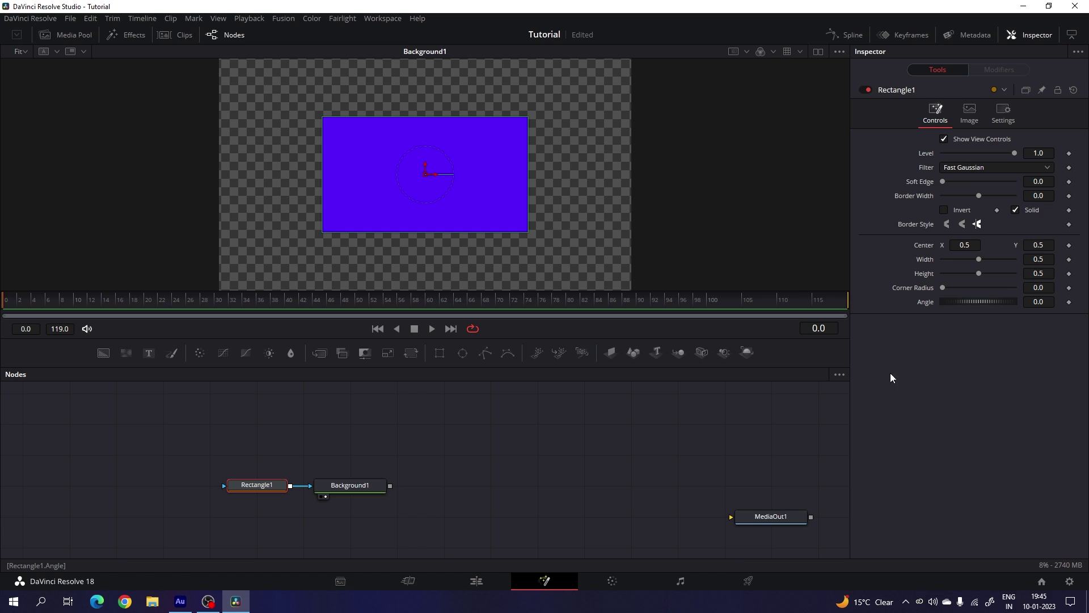
drag(978, 259, 960, 260)
click(1051, 259)
text(0.28)
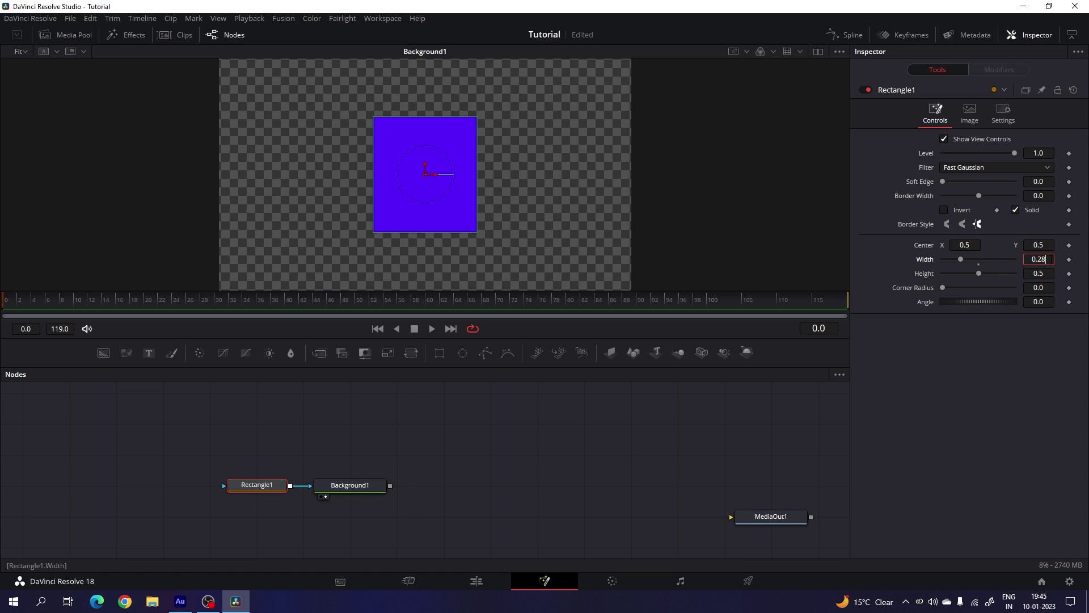
key(Tab)
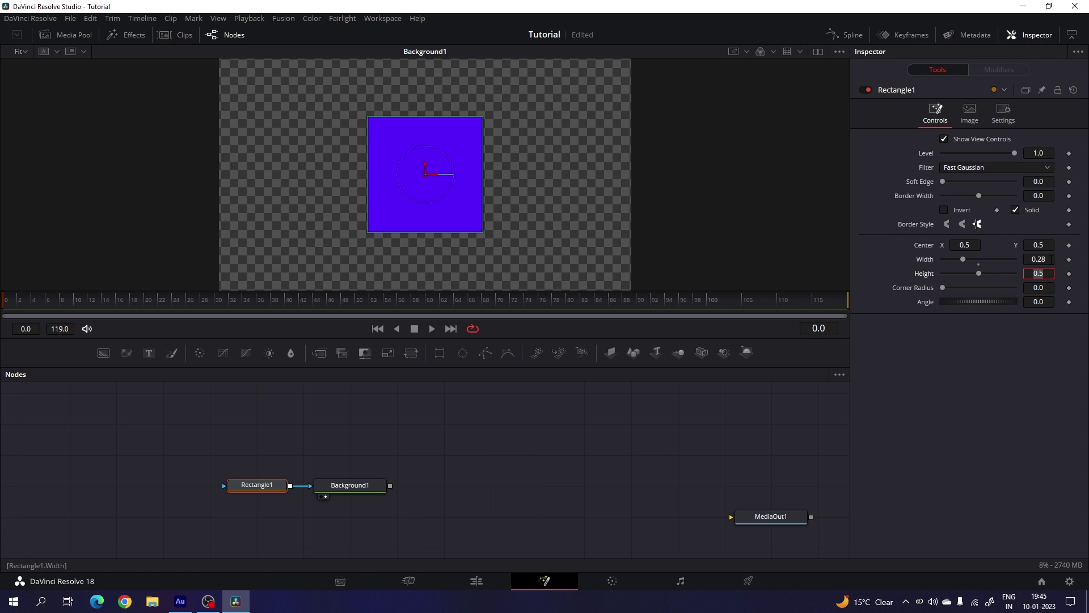
key(Tab)
text(0.4)
key(Tab)
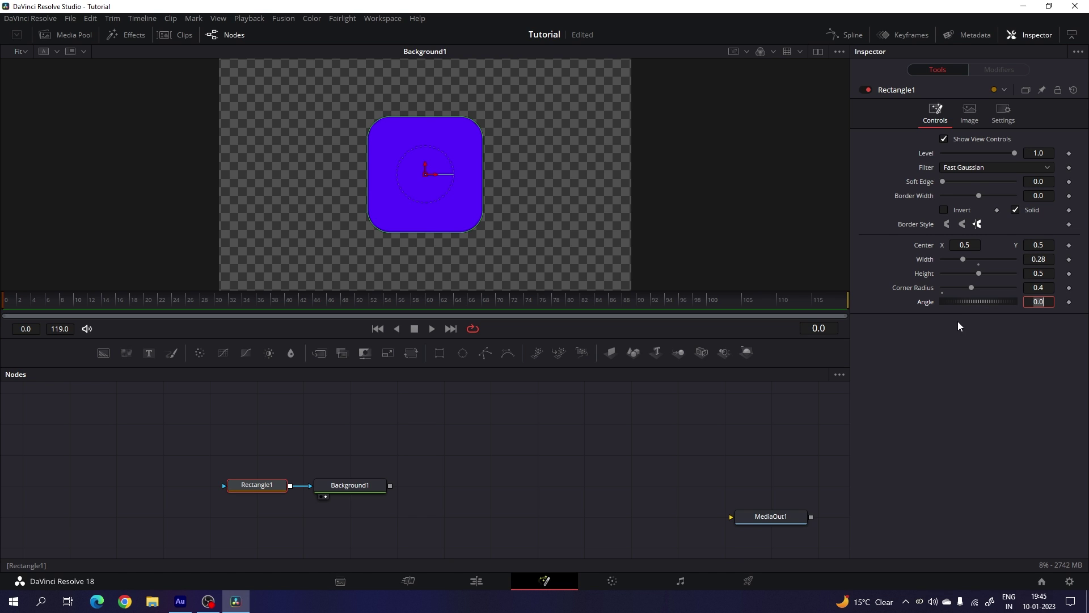
- Animate the rectangle mask's angle with the expression time*1
right_click(926, 302)
click(957, 437)
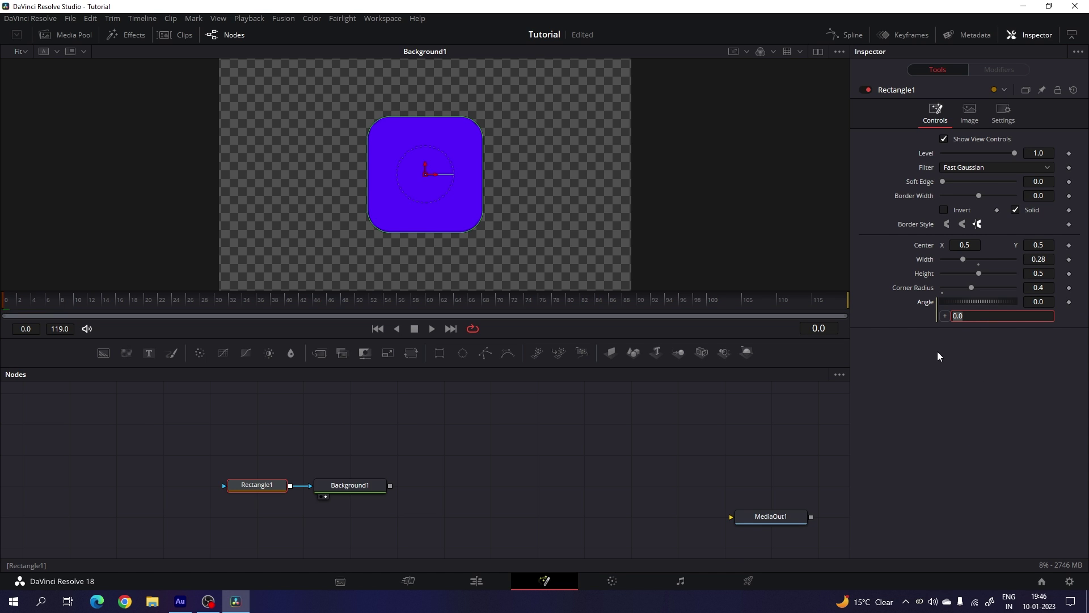
text(time*1)
key(Return)
- Add a Shake modifier to the rectangle's center with random seed 5000 and smoothness 25
right_click(923, 246)
mouse_move(962, 294)
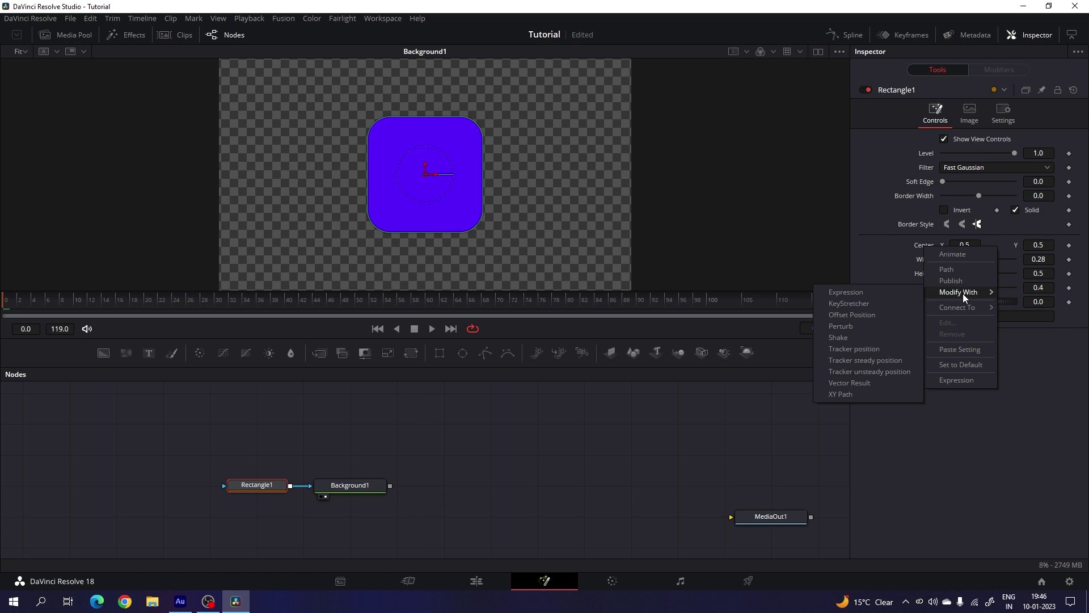
click(859, 339)
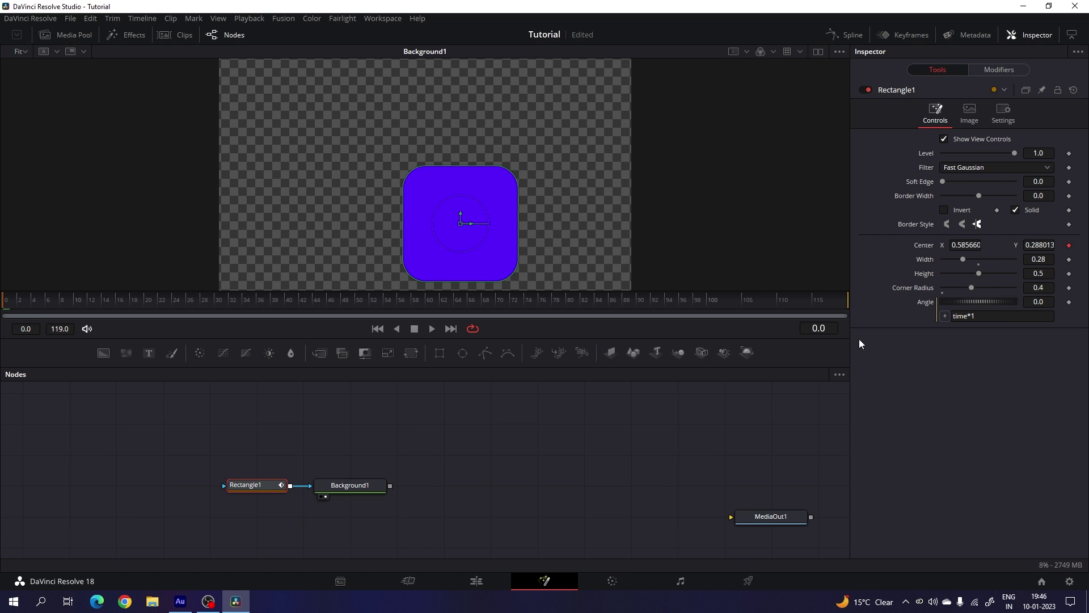
click(999, 70)
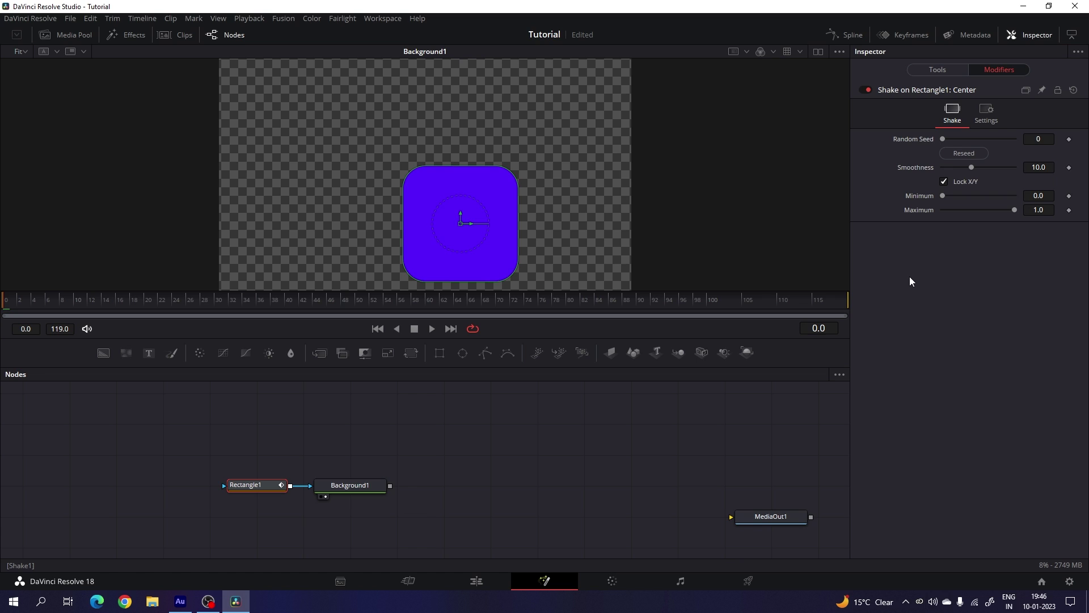
click(1041, 141)
text(5000)
key(Tab)
text(25)
key(Tab)
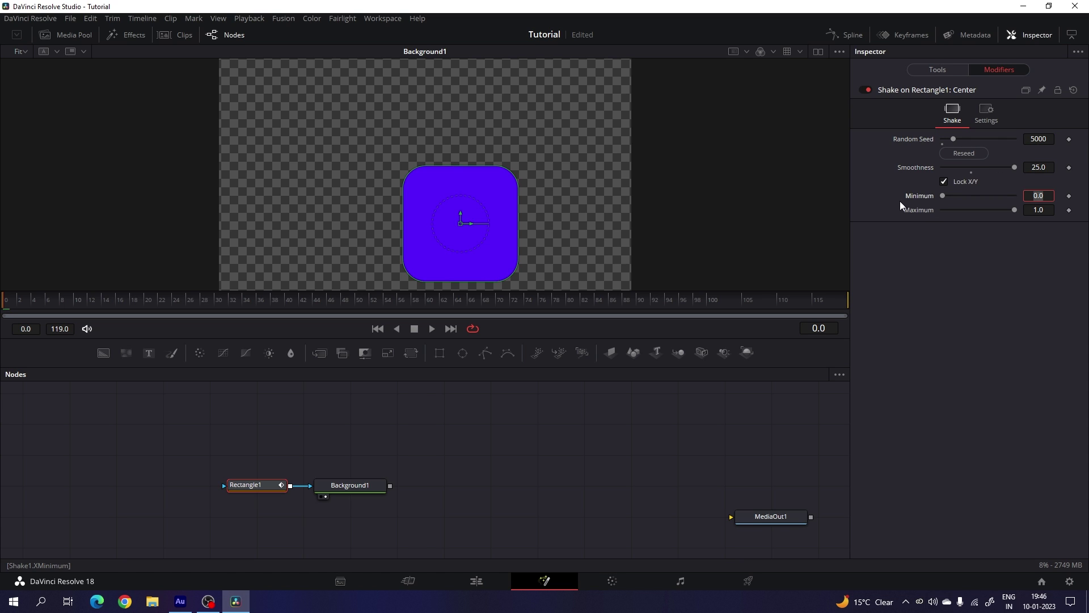
- Set the Shake modifier's minimum to 0.5 and maximum to 0.1, and scrub to frame 51 to preview the motion
drag(942, 196, 964, 196)
text(0.5)
key(Tab)
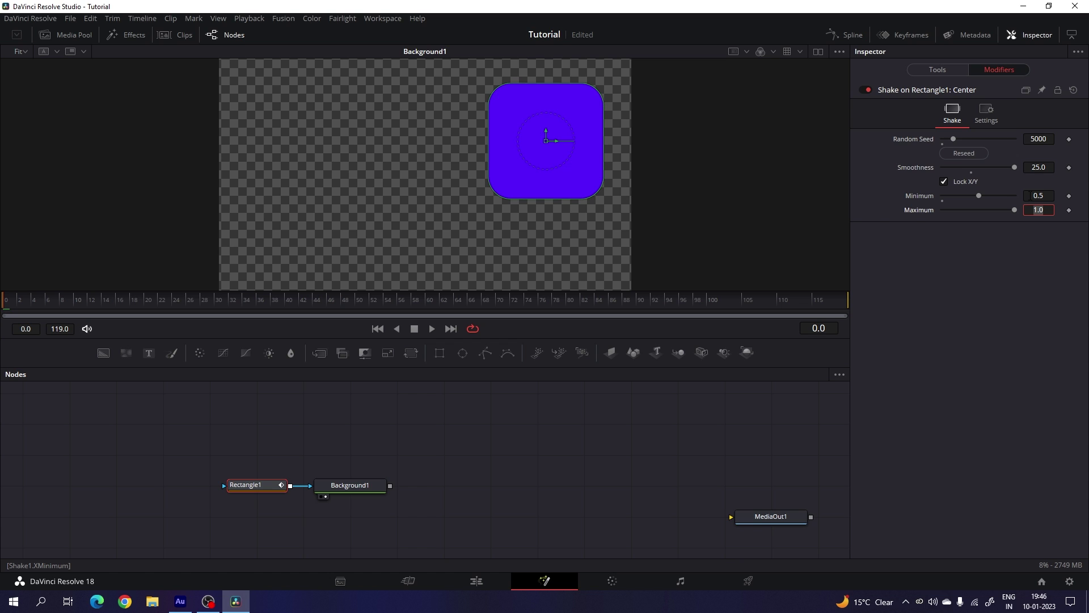
text(0.1)
key(Tab)
drag(87, 299, 363, 298)
- Duplicate the Rectangle1 and Background1 nodes and place the copies directly above the originals
click(364, 438)
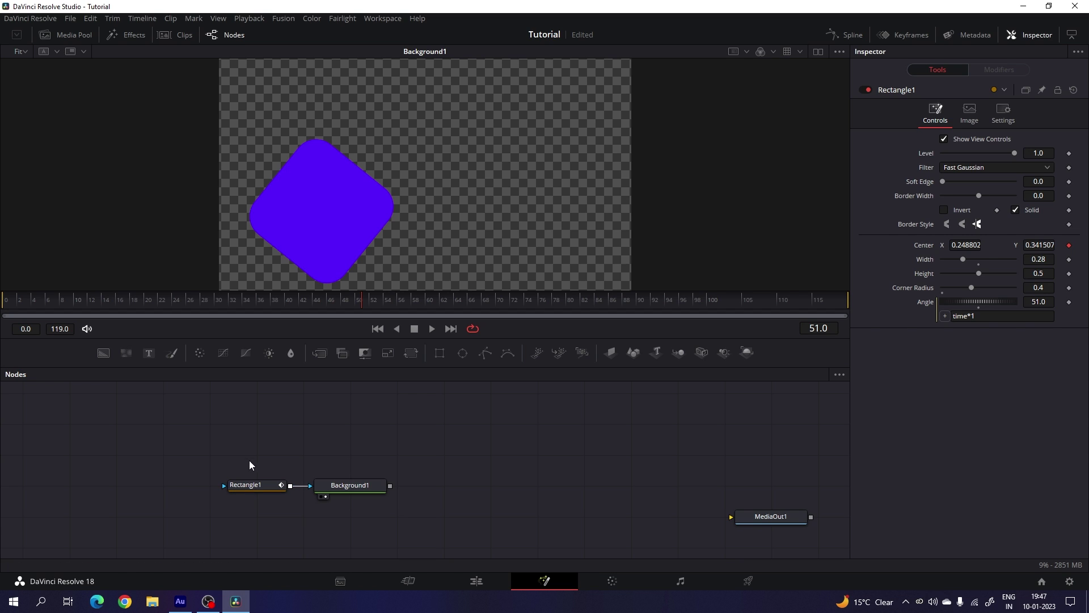
drag(273, 468, 346, 491)
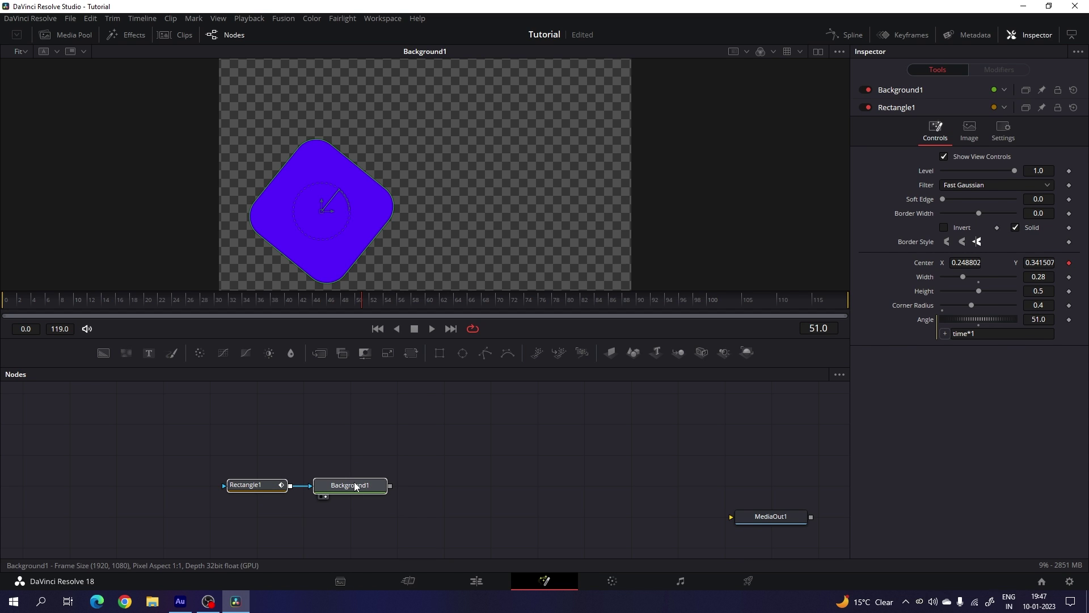
right_click(354, 486)
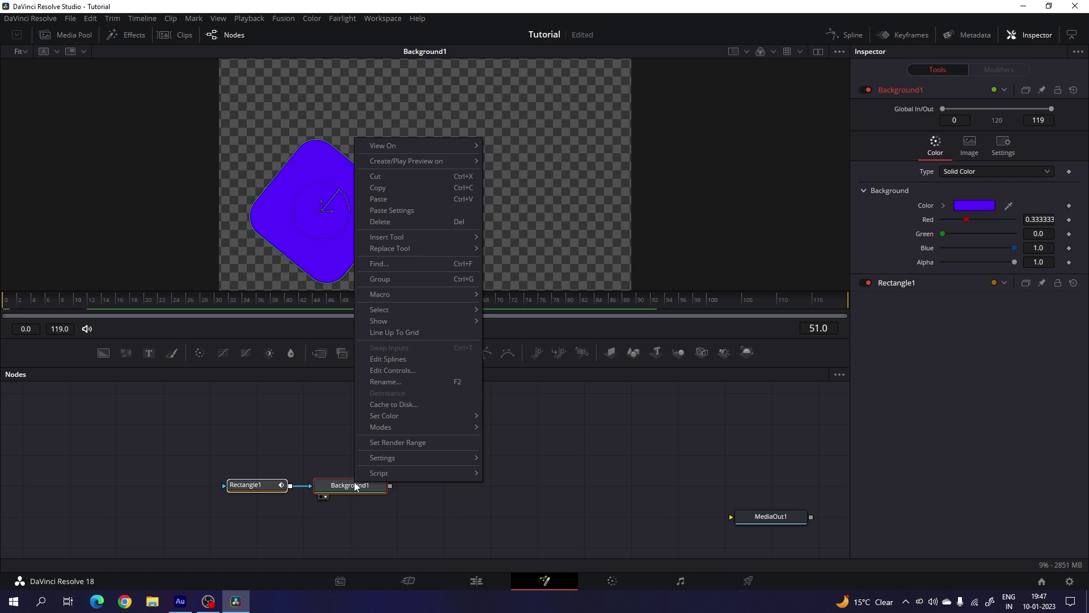
click(381, 190)
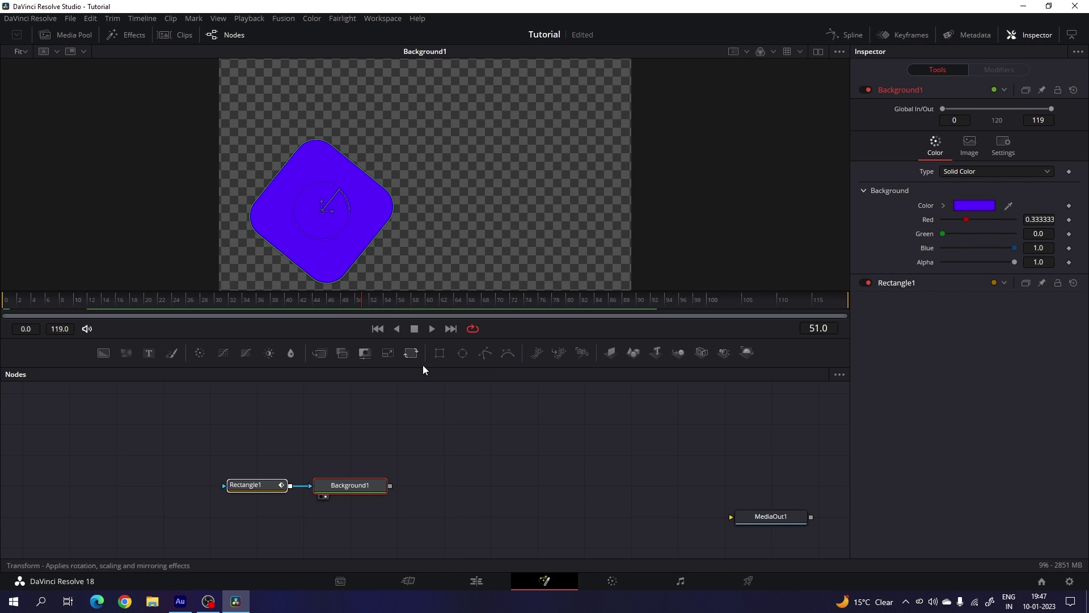
right_click(316, 438)
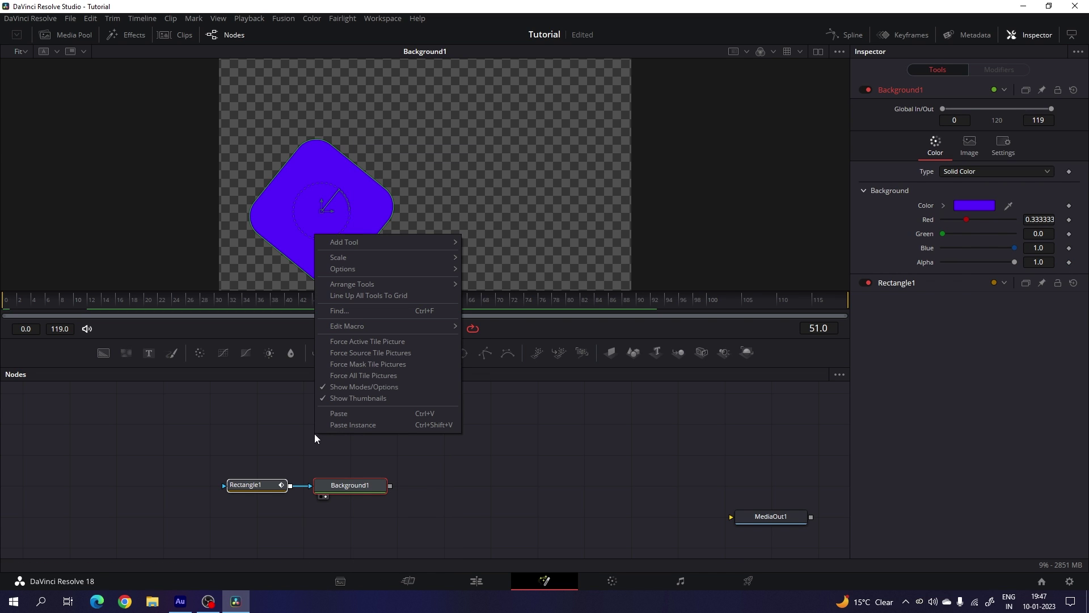
click(370, 414)
drag(313, 428, 330, 452)
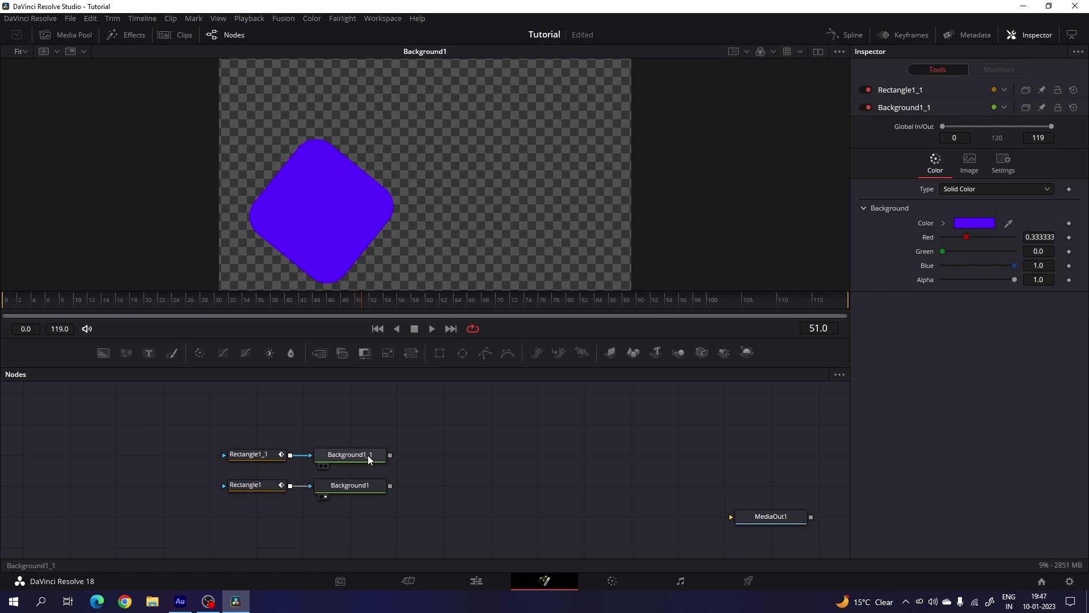
- Show the copied background in the viewer and change its colour to pink
key(1)
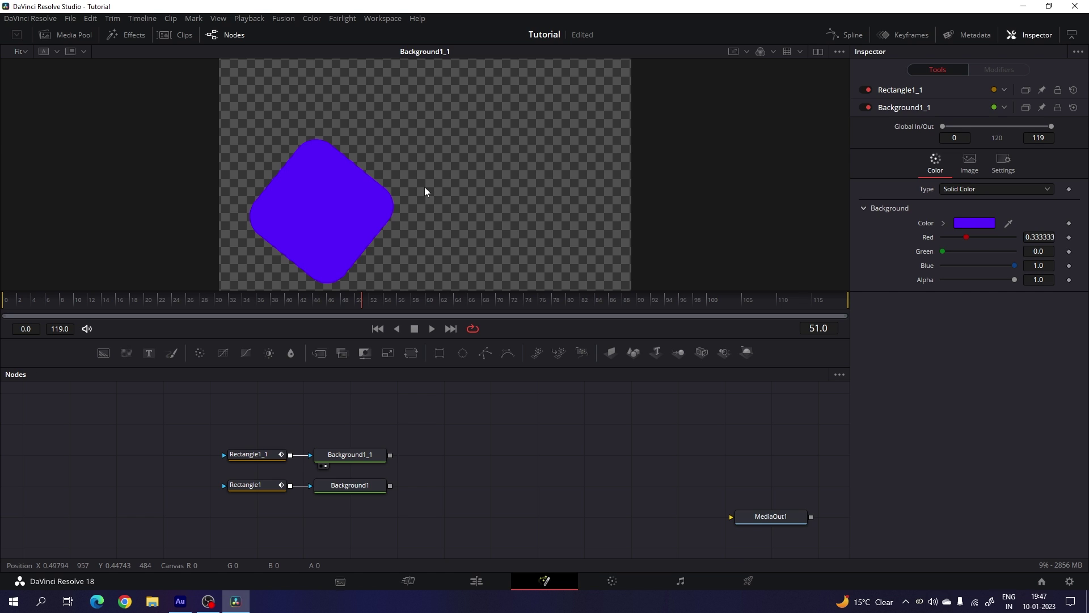
click(356, 459)
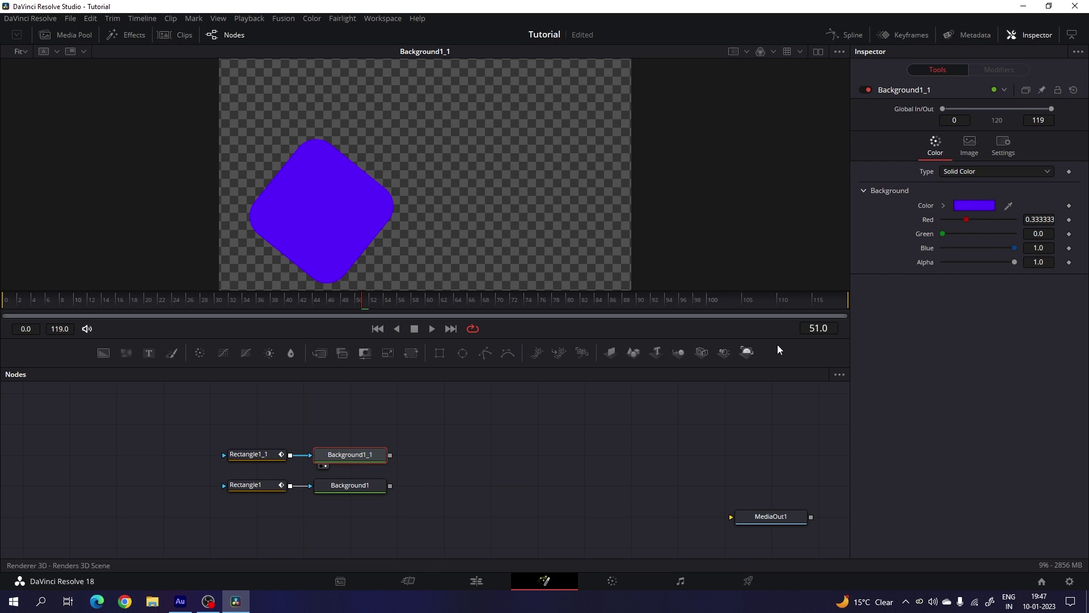
click(969, 206)
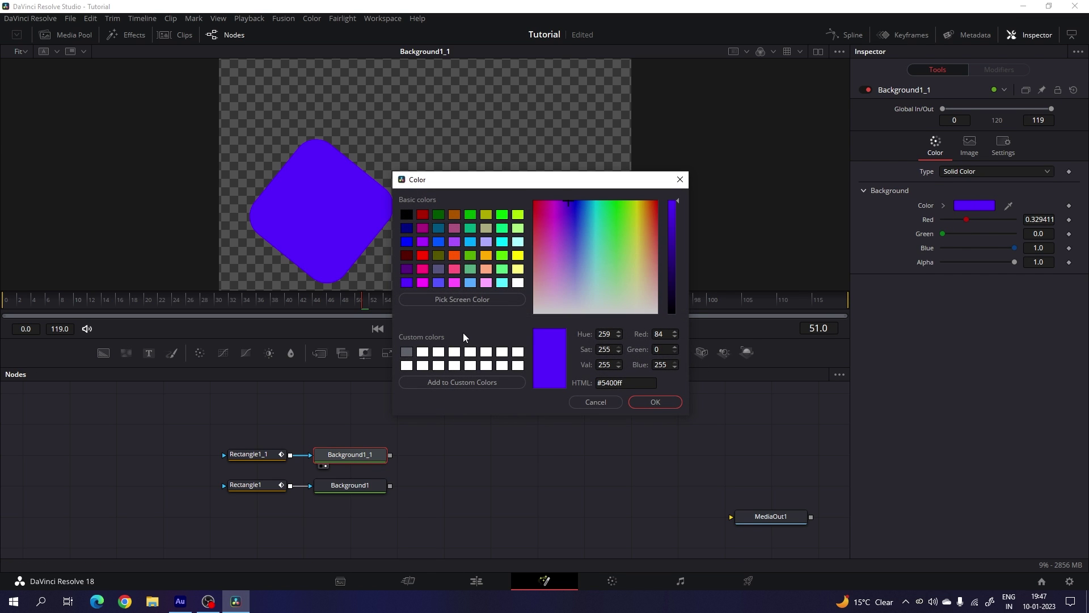
click(424, 270)
click(655, 402)
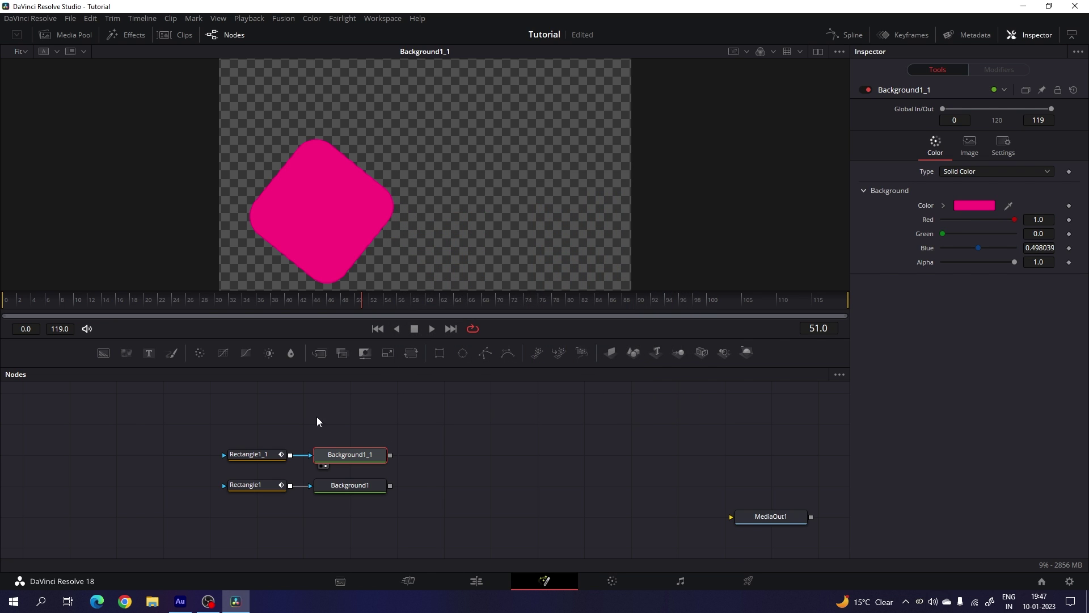
- Change the copied rectangle's angle expression to time*-1
click(260, 458)
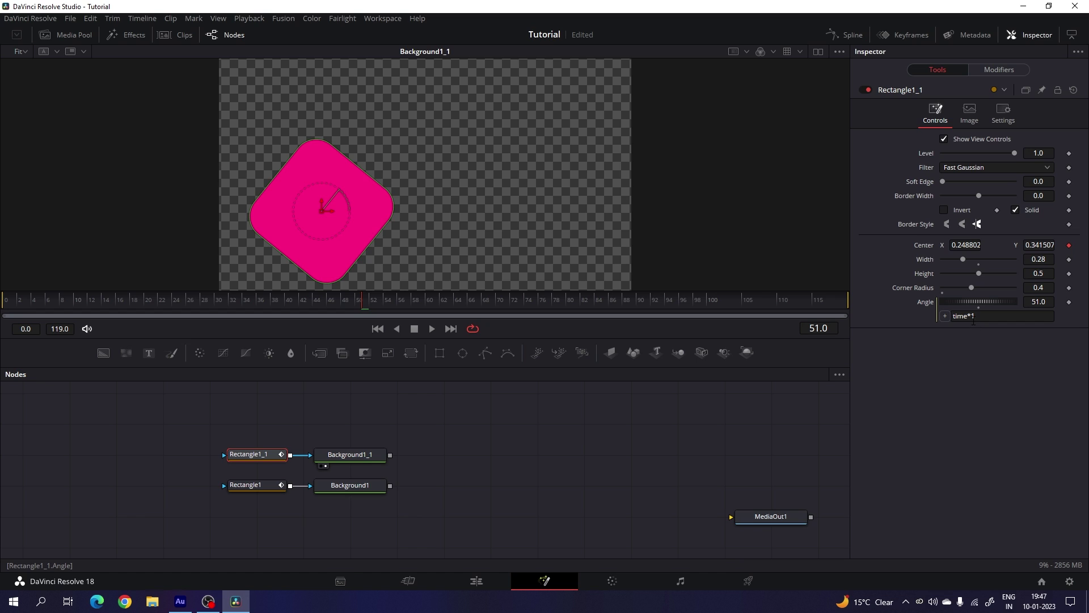
click(972, 317)
key(Return)
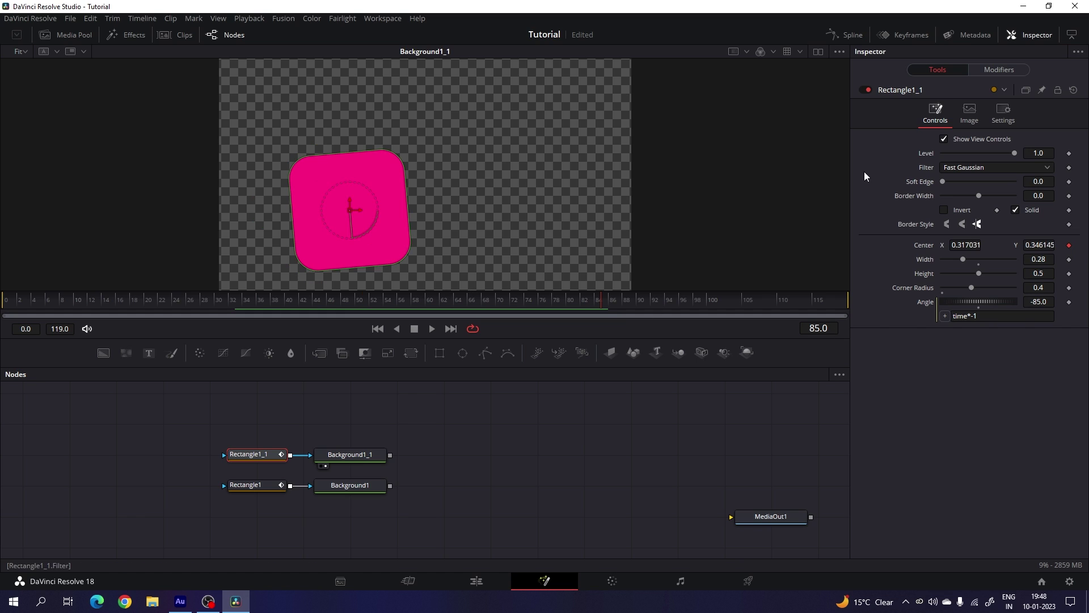
- Set the random seed of the pink rectangle's Shake modifier to 20000
click(1005, 73)
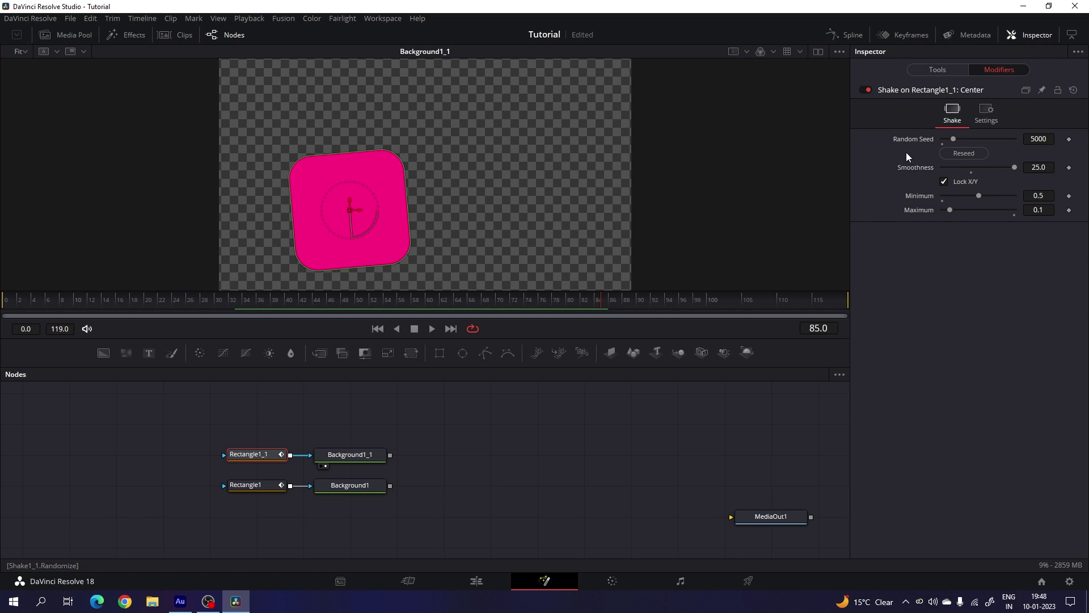
click(1028, 138)
text(20000)
key(Return)
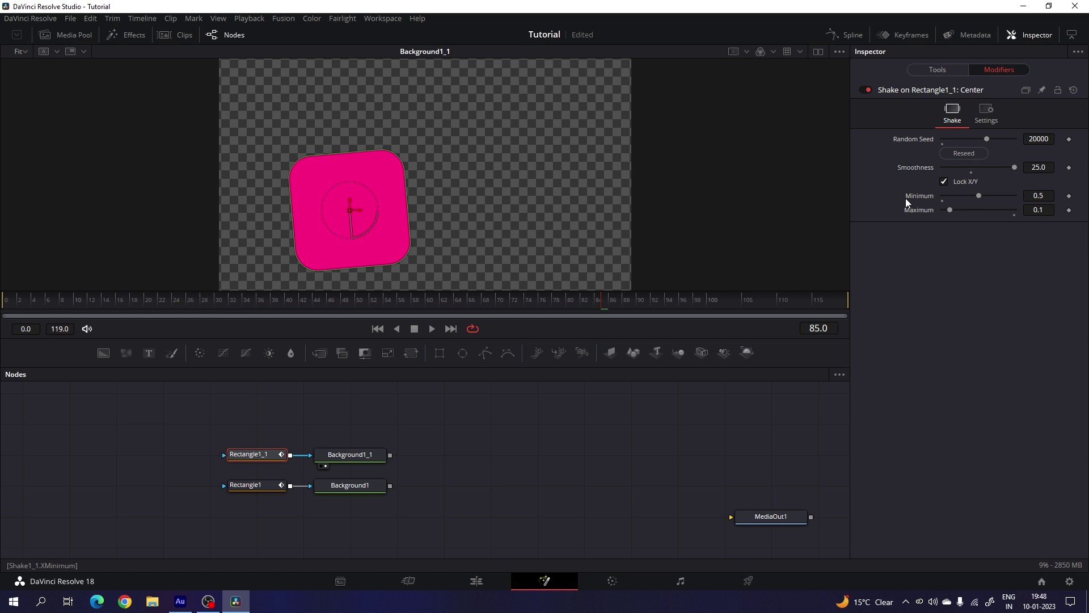
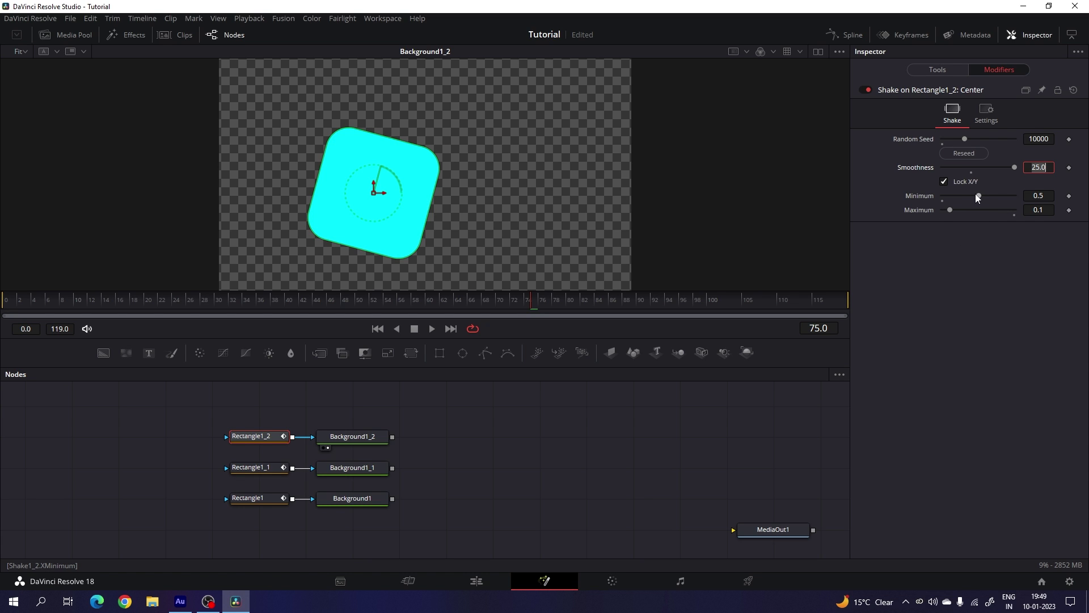
- Set the cyan rectangle's Shake minimum to 1.0 and maximum to 0.5, and scrub to frame 86 to preview the motion
drag(981, 196, 1022, 197)
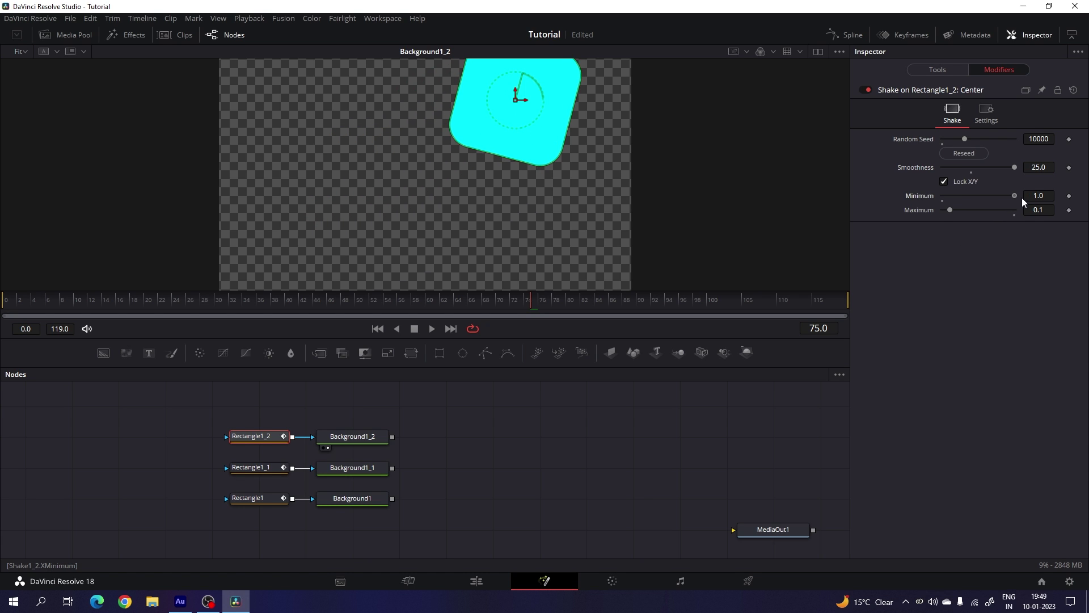
drag(950, 210, 977, 210)
click(1031, 209)
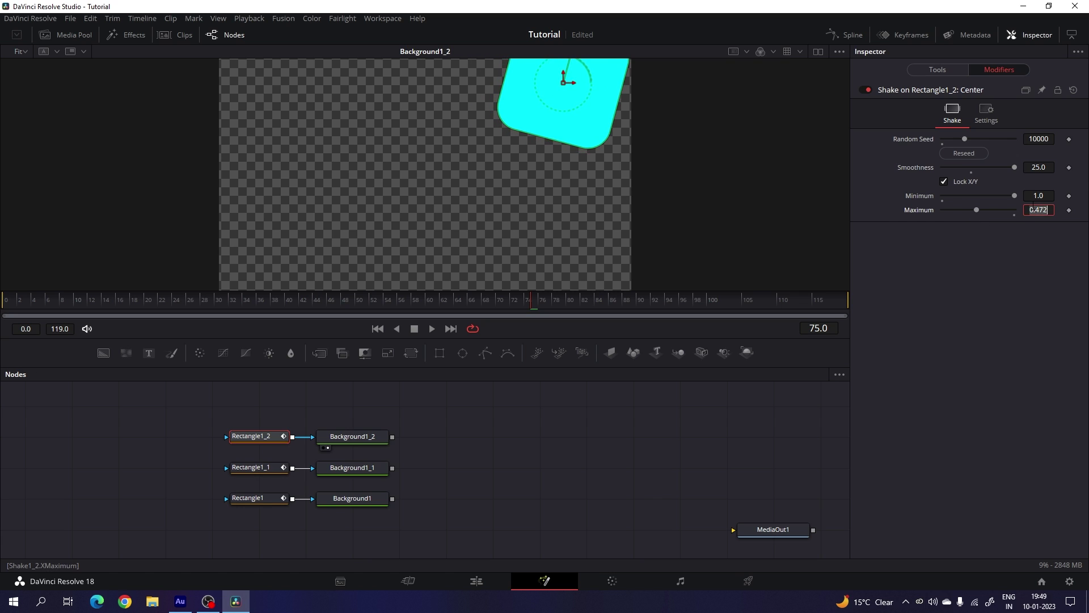
text(0.5)
key(Tab)
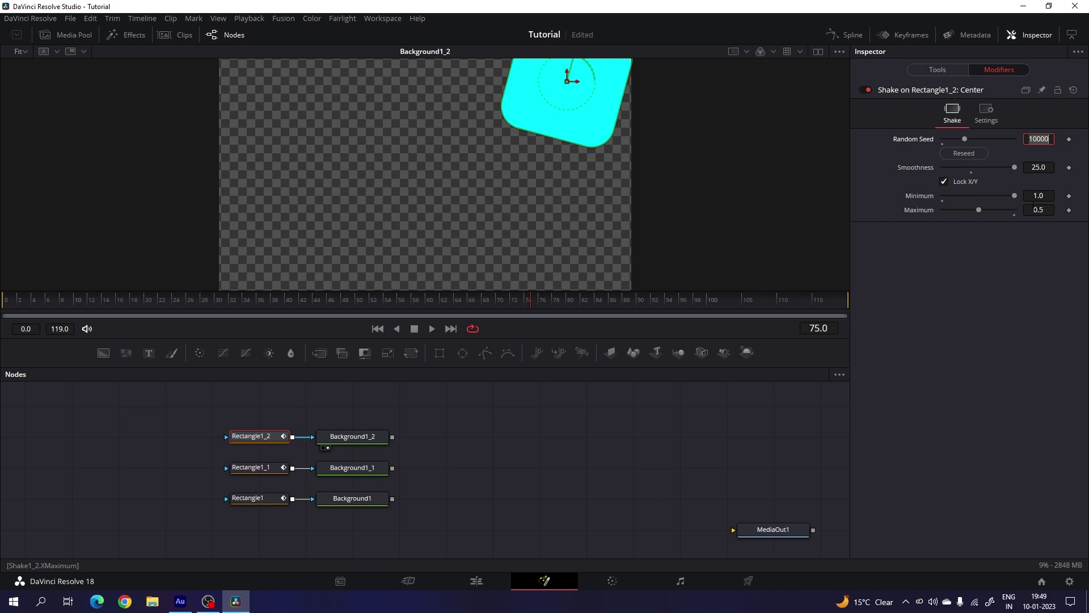
drag(452, 308, 613, 309)
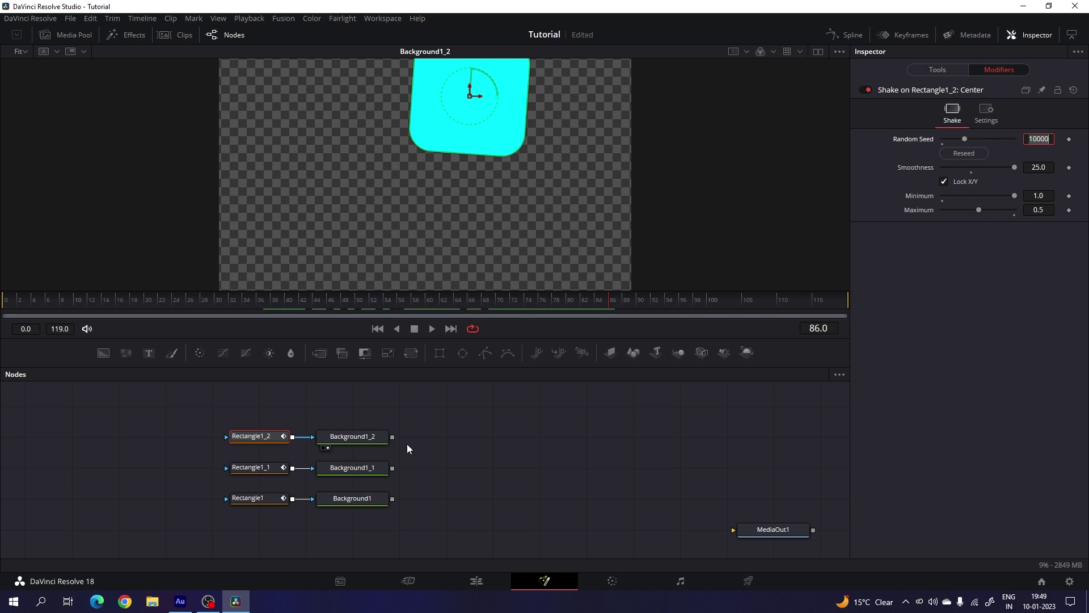
click(467, 478)
click(369, 471)
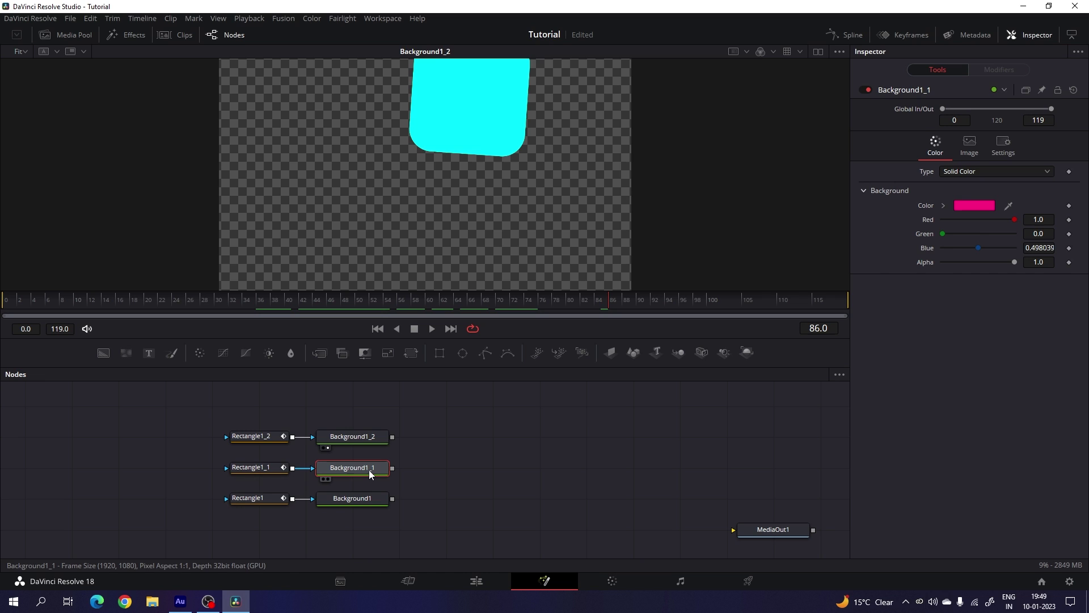
key(F2)
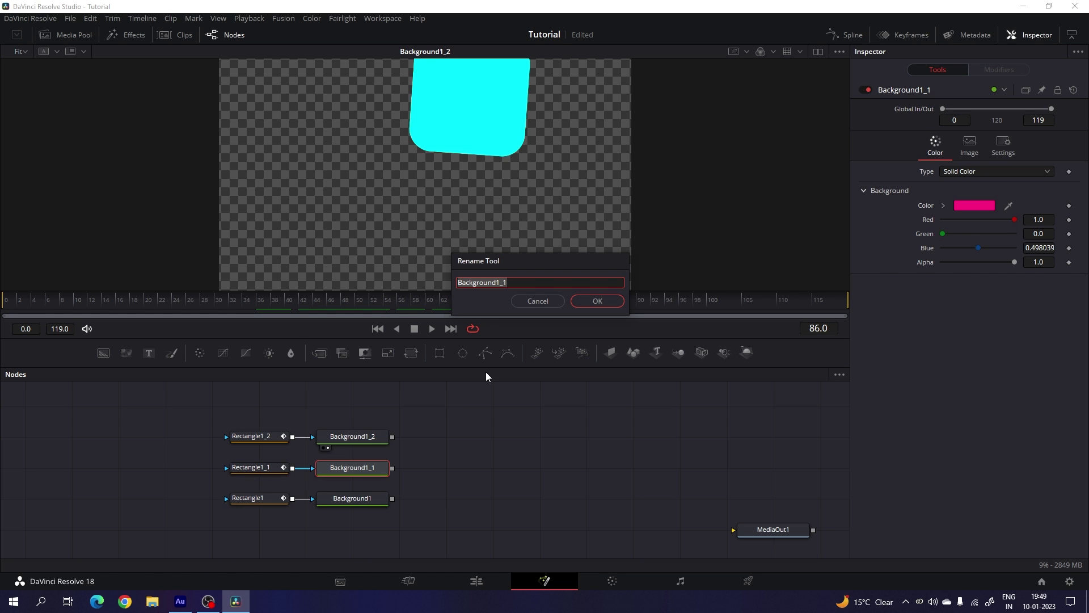
click(532, 302)
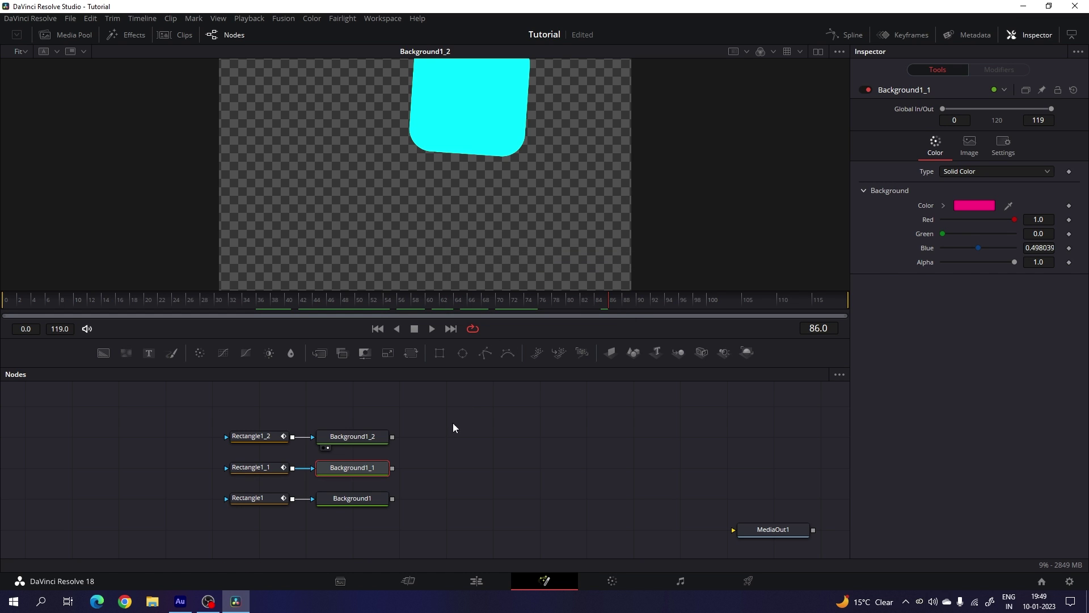
right_click(366, 470)
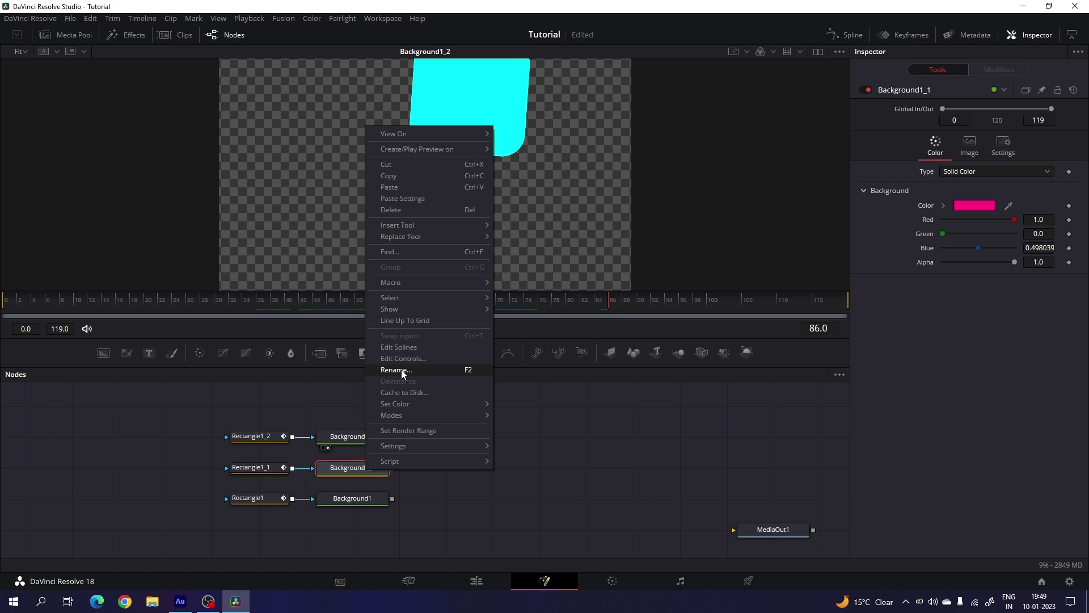
click(590, 482)
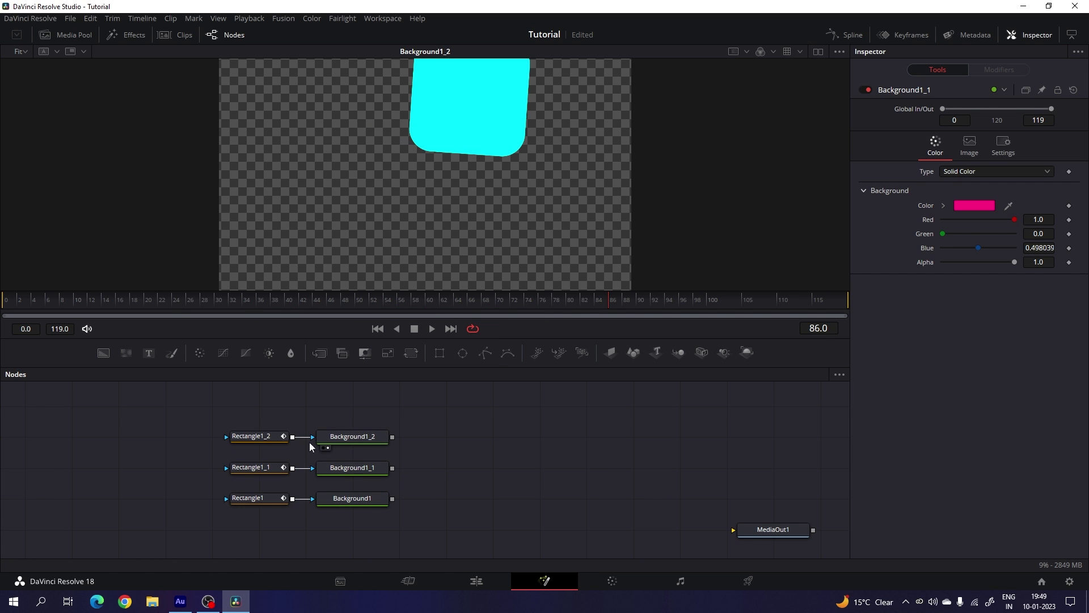
- Rename the copied backgrounds as Background2 and Background3, and the pink background's rectangle as Rectangle2
click(364, 438)
key(F2)
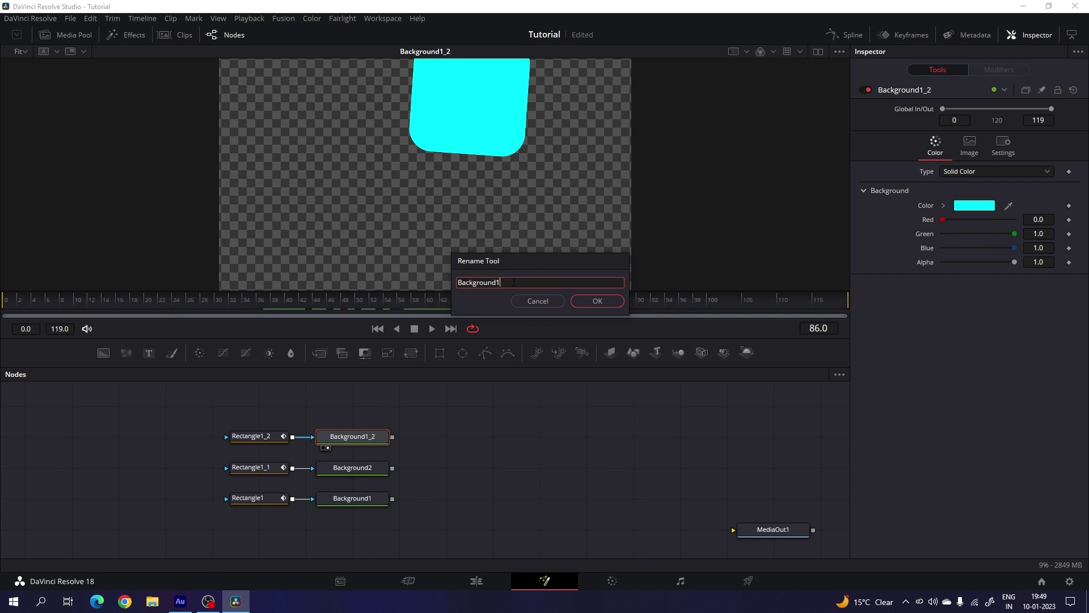
key(Return)
key(Return)
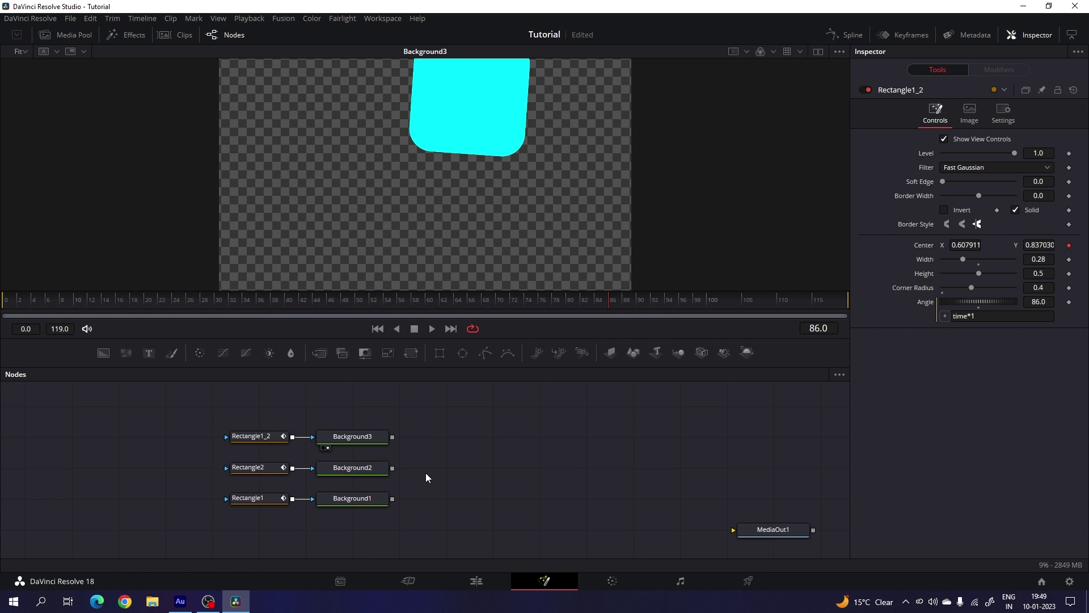
- Add a Merge node that combines Background1 as background with Background2 as foreground, and place it beside Background2
drag(325, 352, 362, 502)
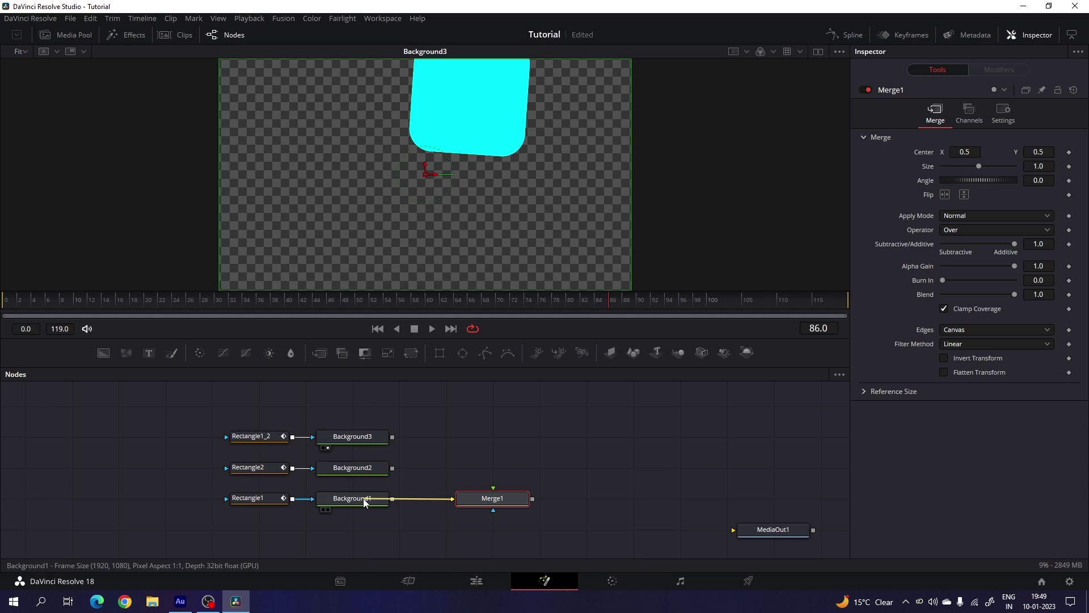
drag(494, 490, 464, 431)
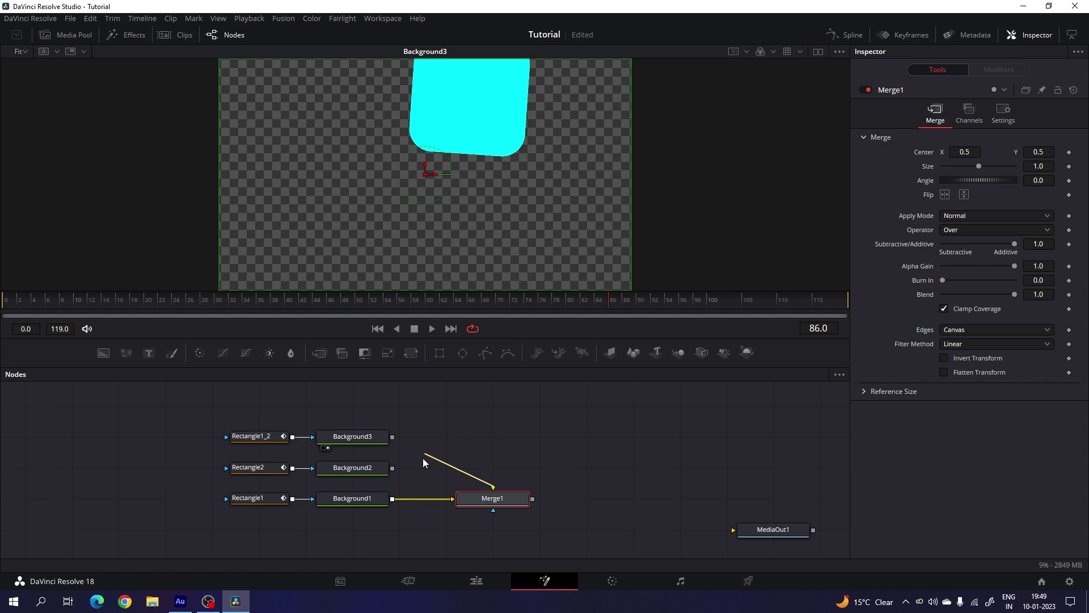
drag(423, 461, 363, 468)
drag(519, 505, 480, 477)
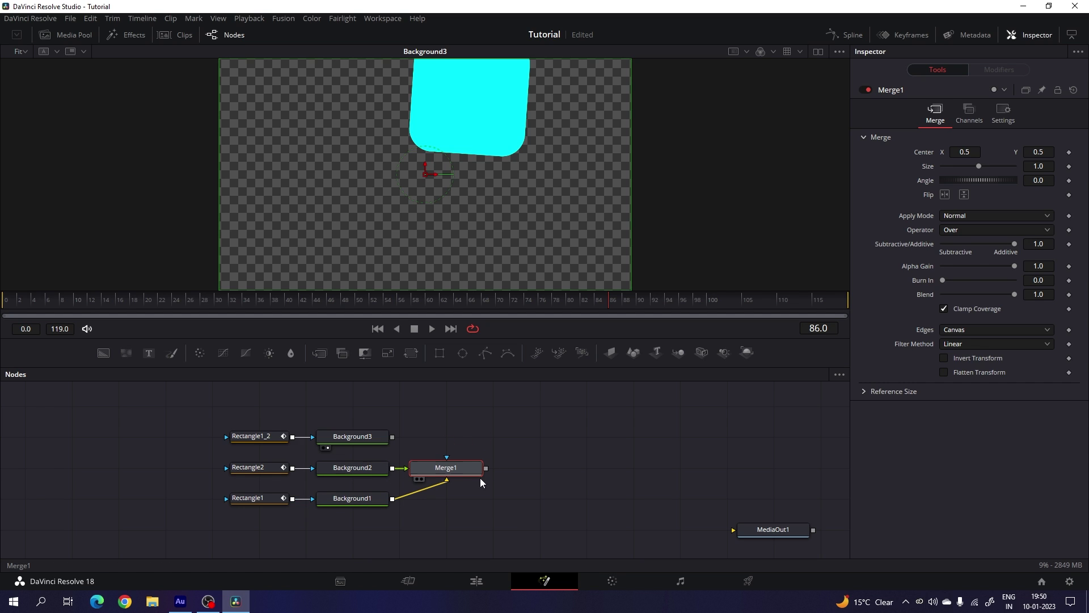
click(548, 457)
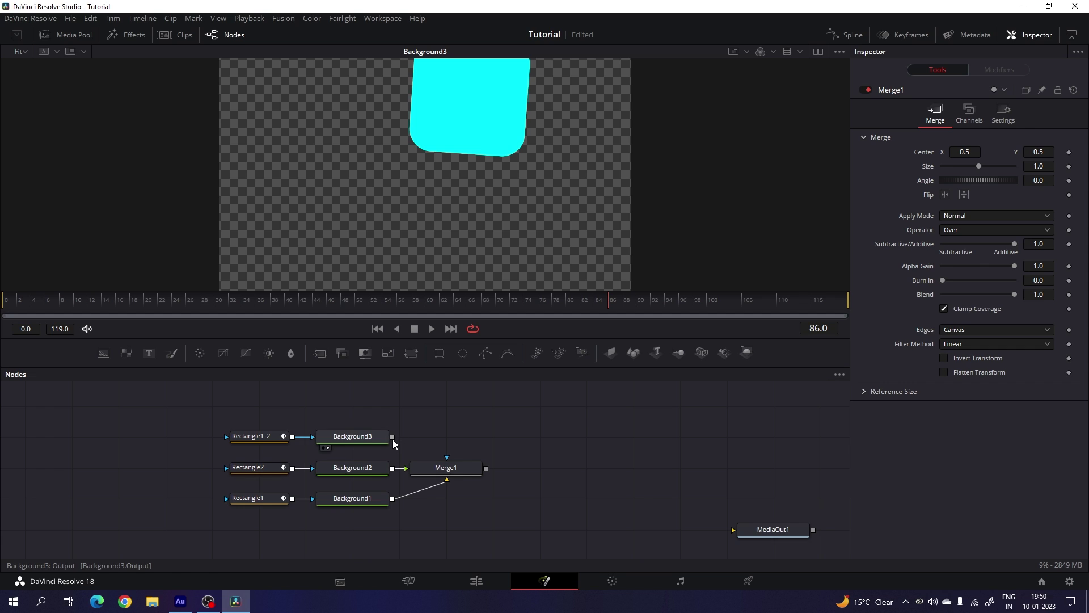
- Merge Background3 over the Merge1 output, align the new node beside Background3, and preview the combined motion up to frame 93
drag(393, 437, 487, 467)
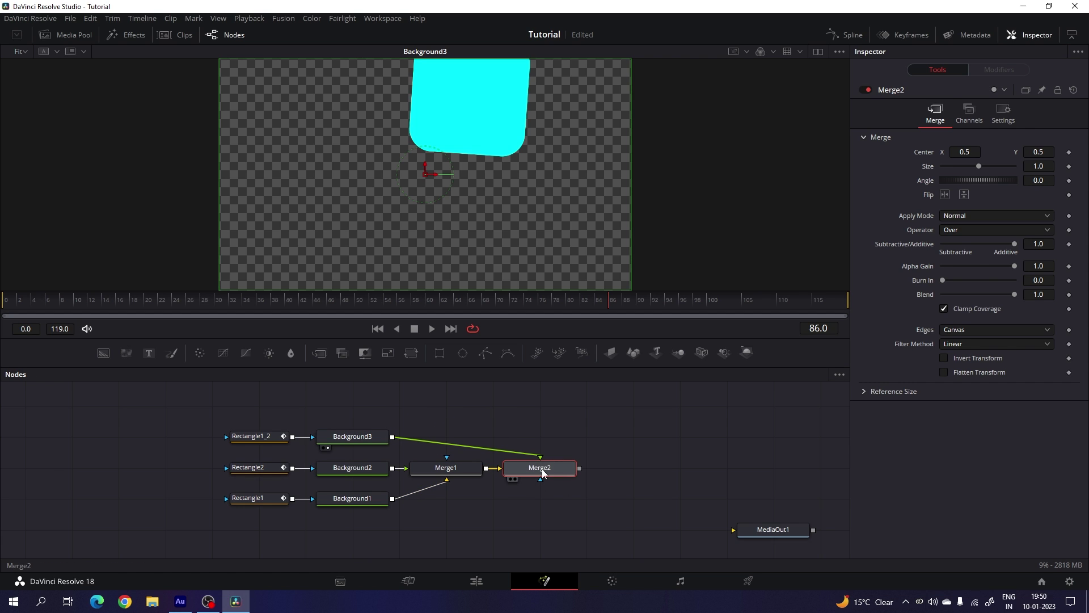
drag(555, 466, 461, 436)
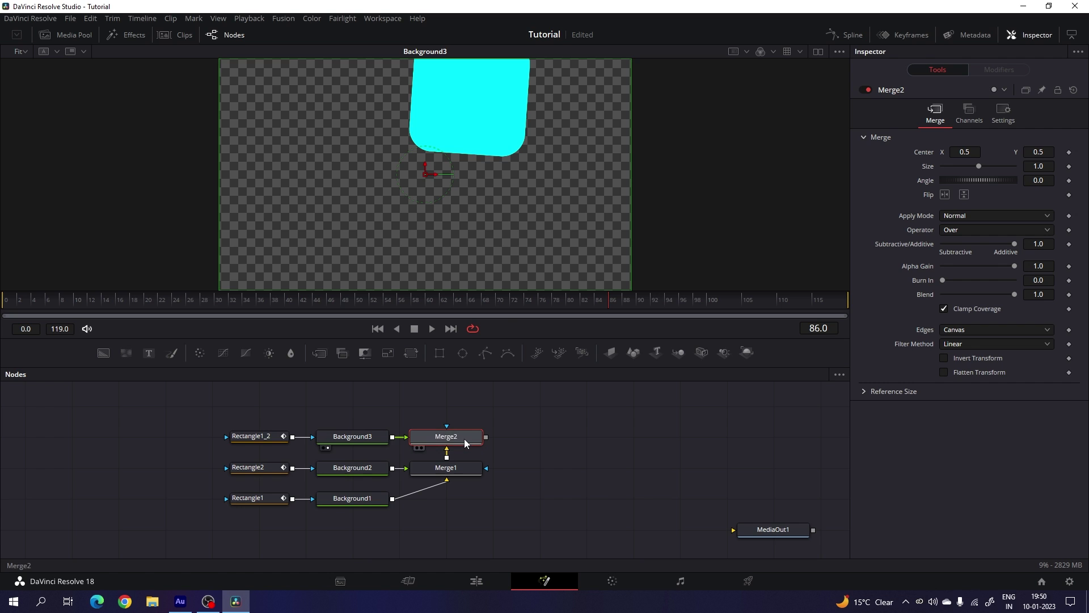
key(1)
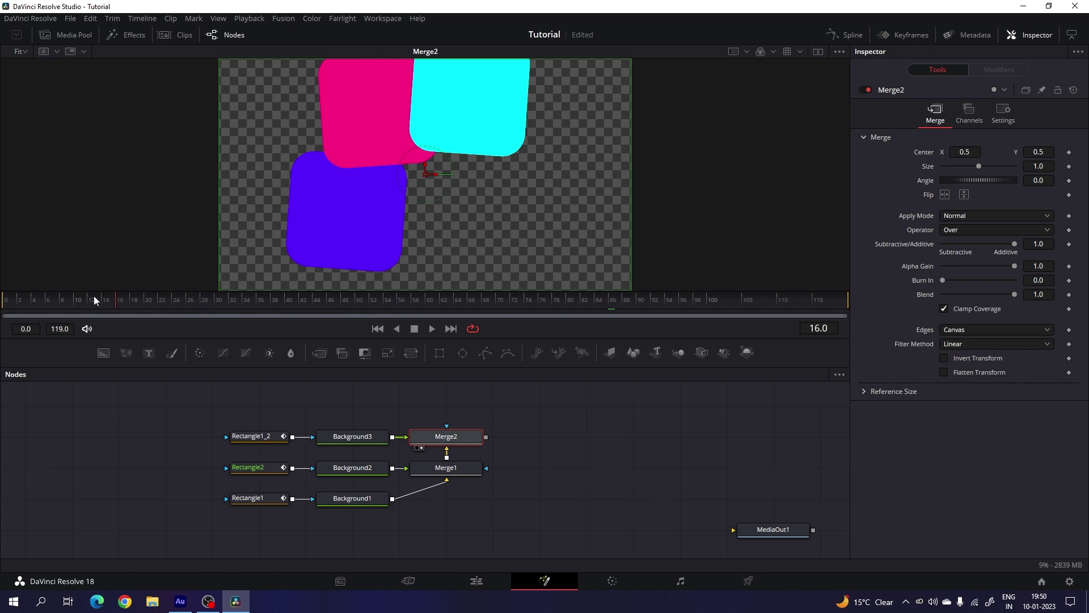
drag(94, 295, 658, 327)
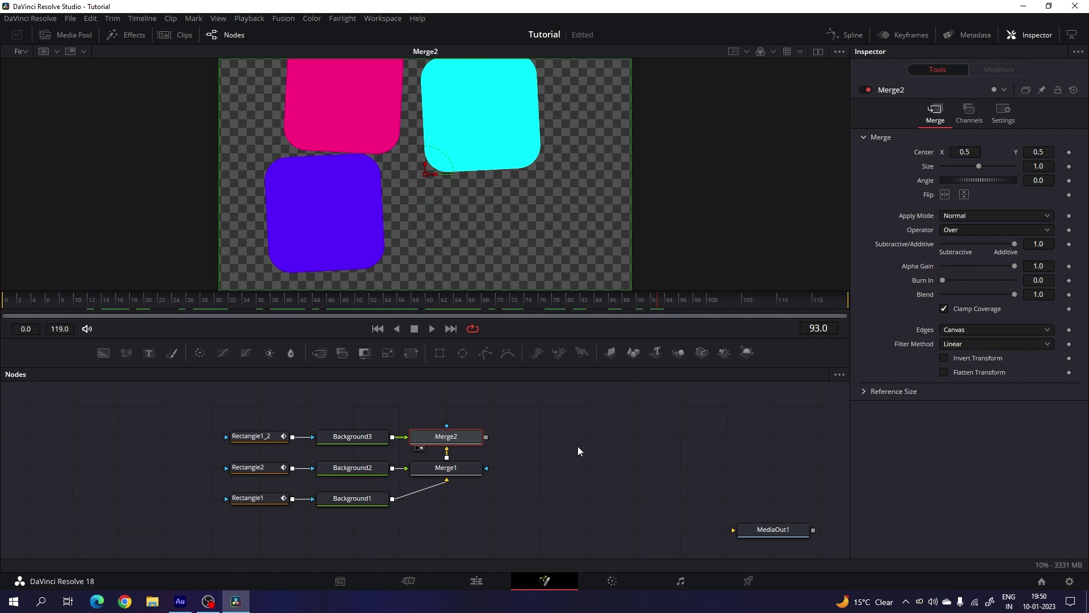
- Add a Directional Blur (DrBl) node after Merge2 and show it in the viewer
drag(581, 451, 507, 446)
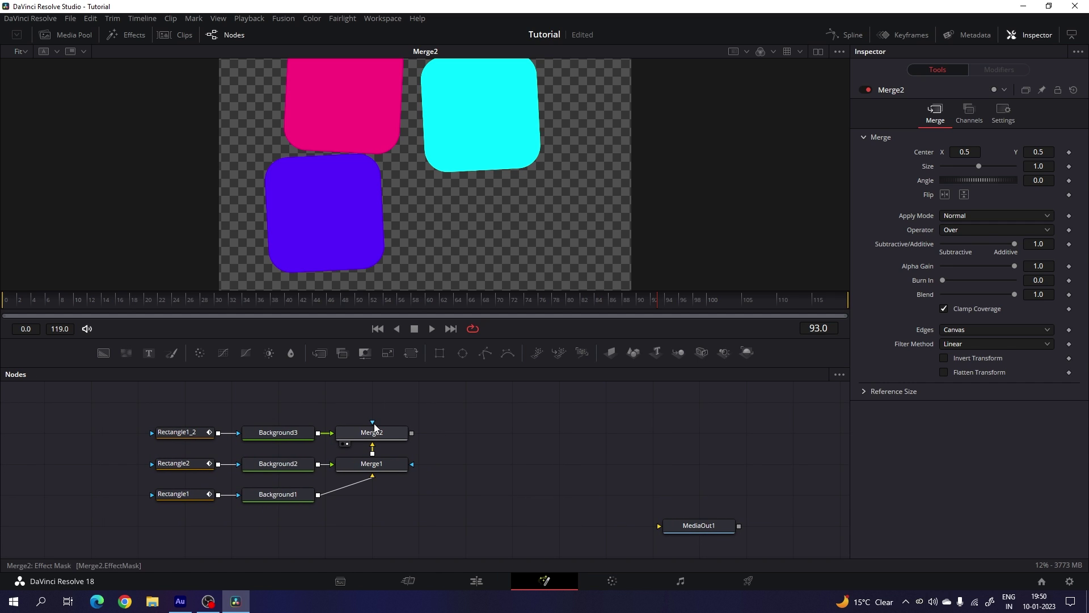
click(389, 434)
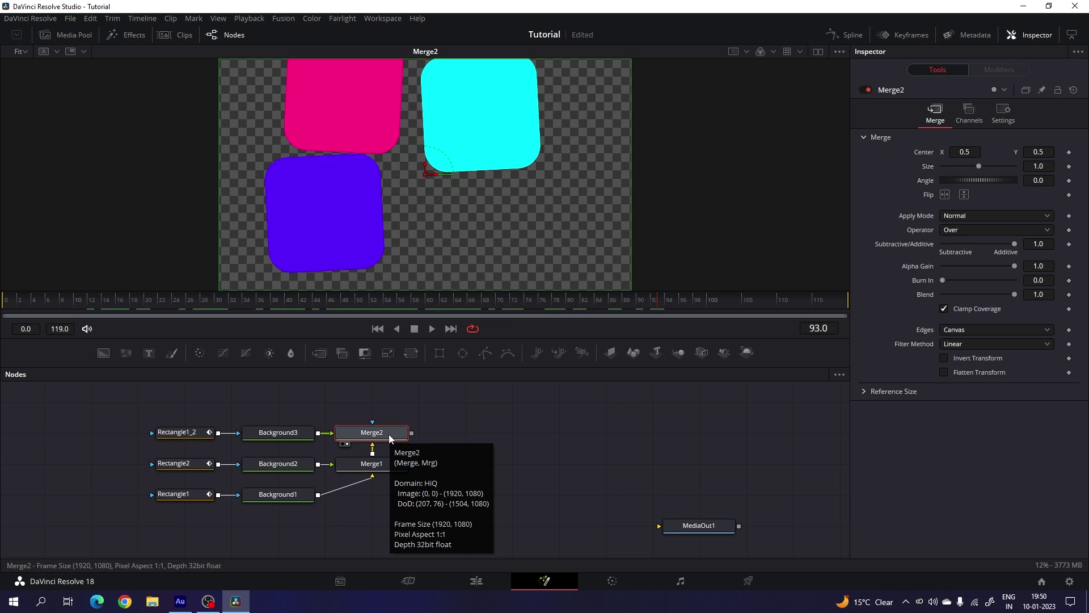
key(shift+space)
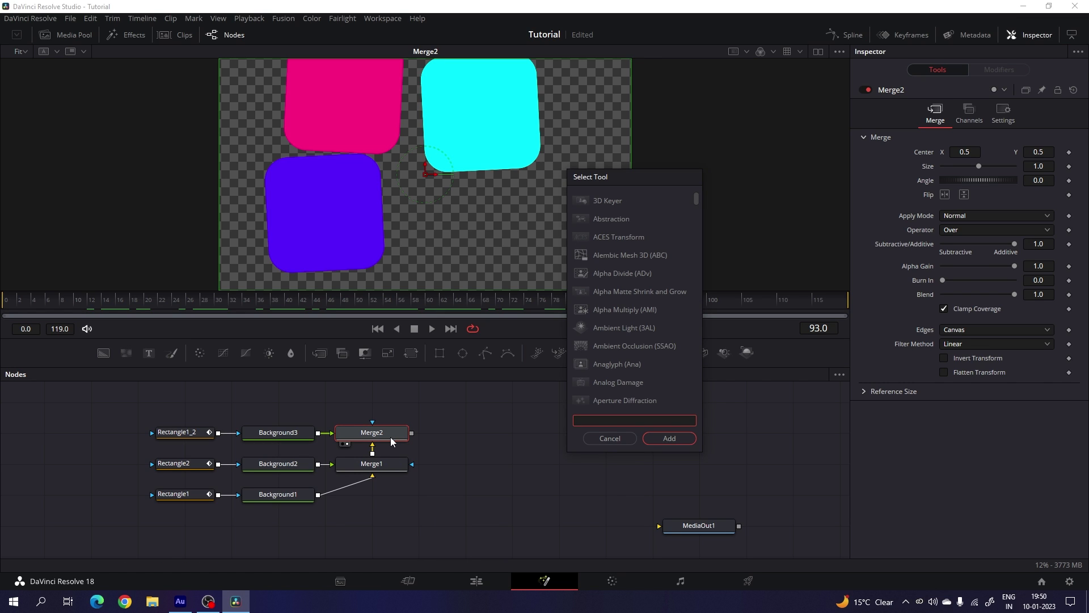
text(dire)
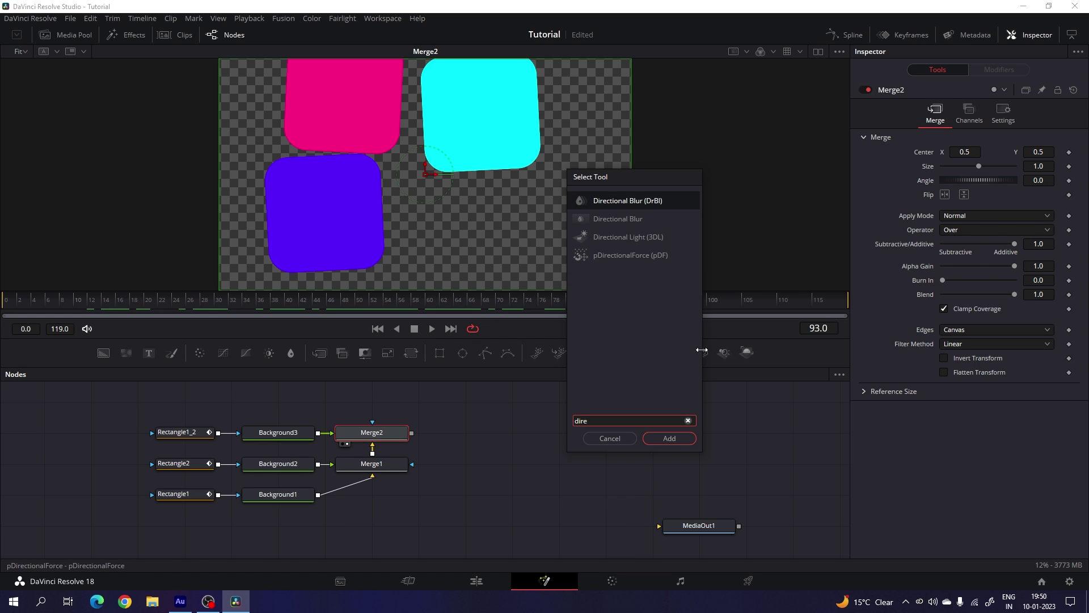
click(667, 441)
drag(459, 434, 479, 121)
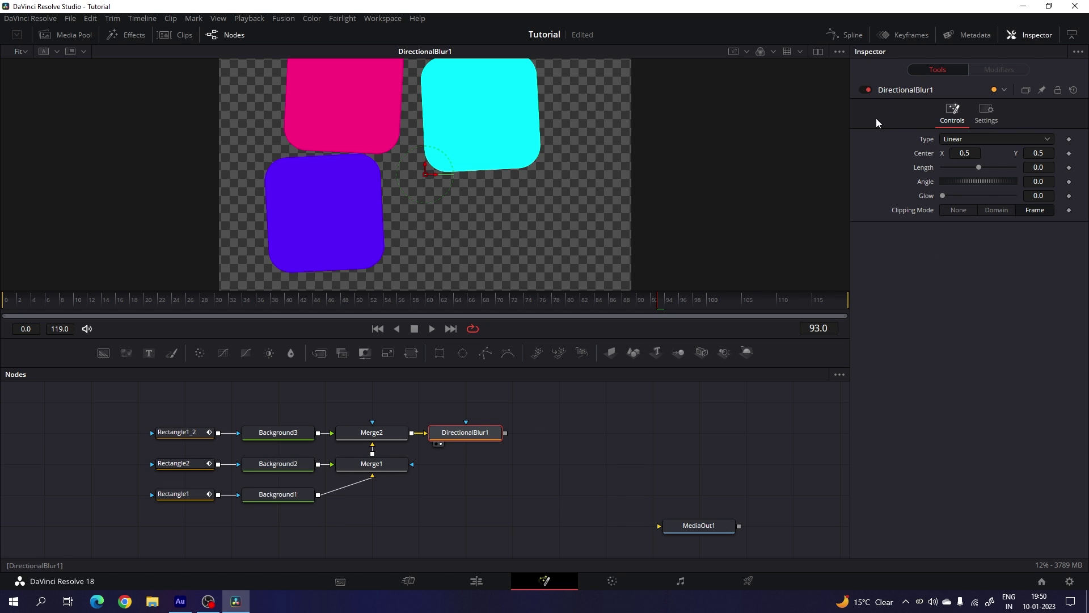
- Set the directional blur's type to Radial and its length to 0.4
click(964, 141)
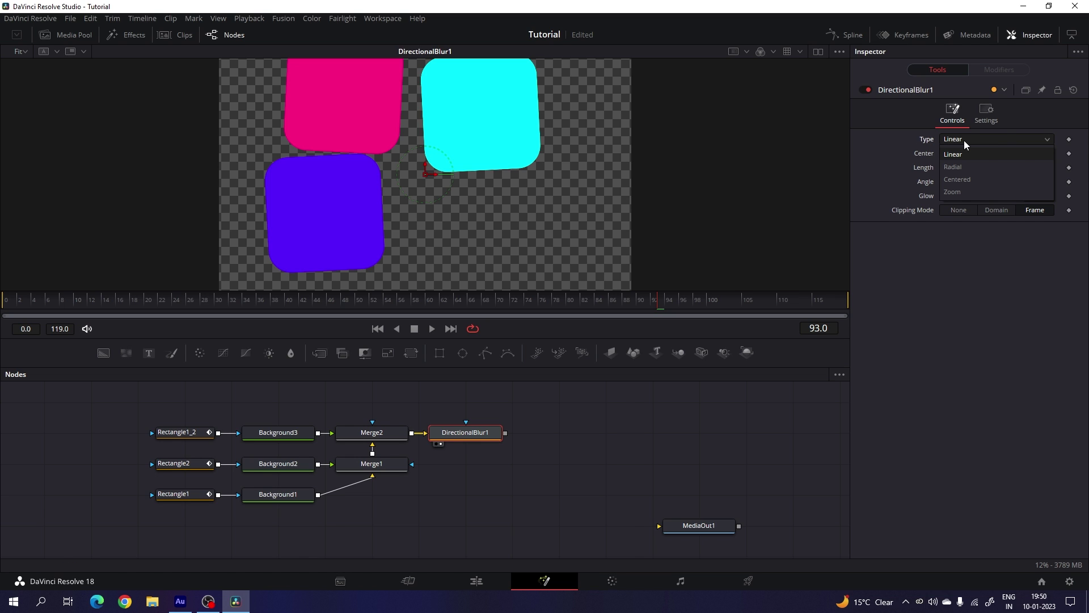
click(960, 165)
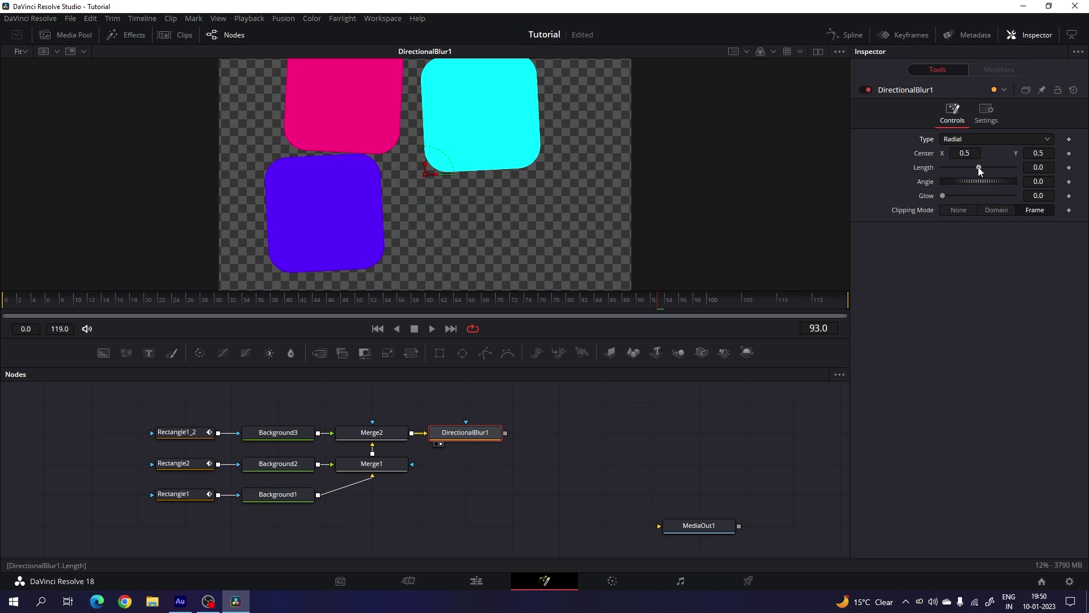
drag(979, 167, 1023, 170)
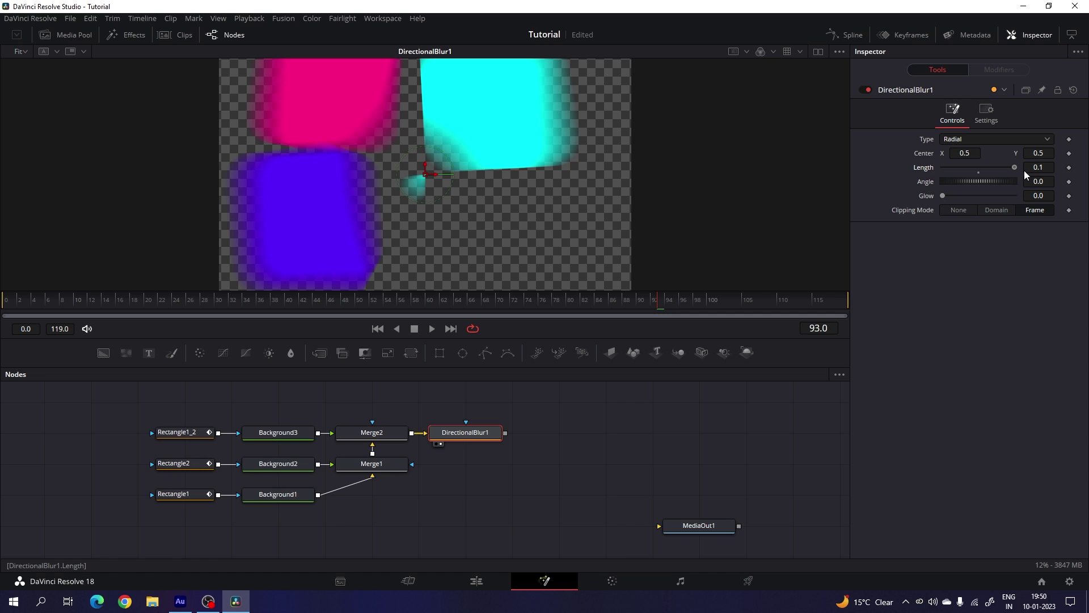
click(1037, 167)
text(0.4)
- Set the directional blur's angle to -150 and keep its node selected
click(1038, 182)
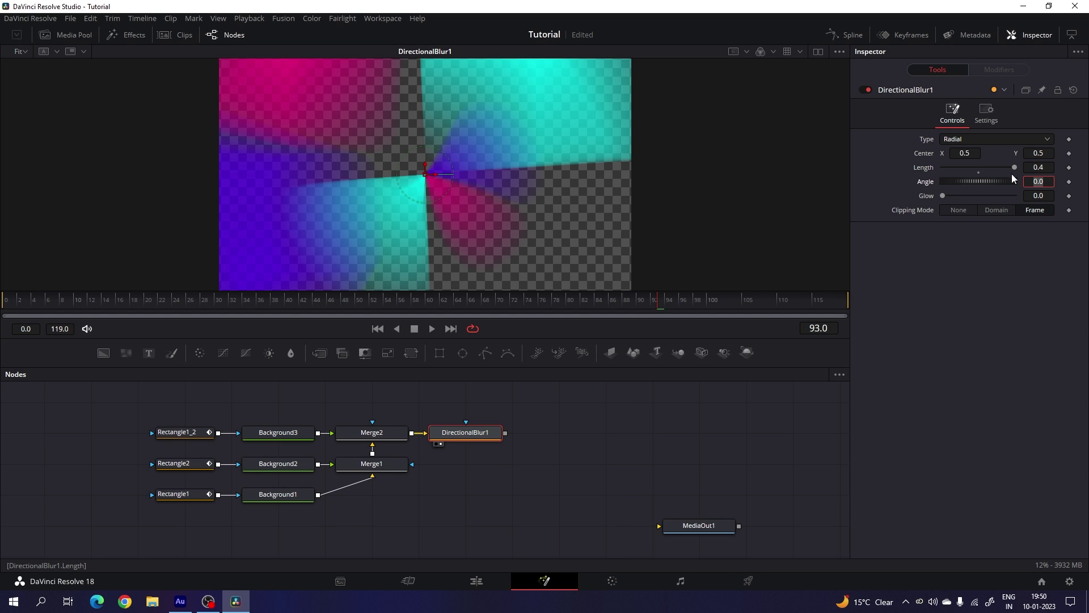
drag(989, 180, 982, 182)
click(1040, 182)
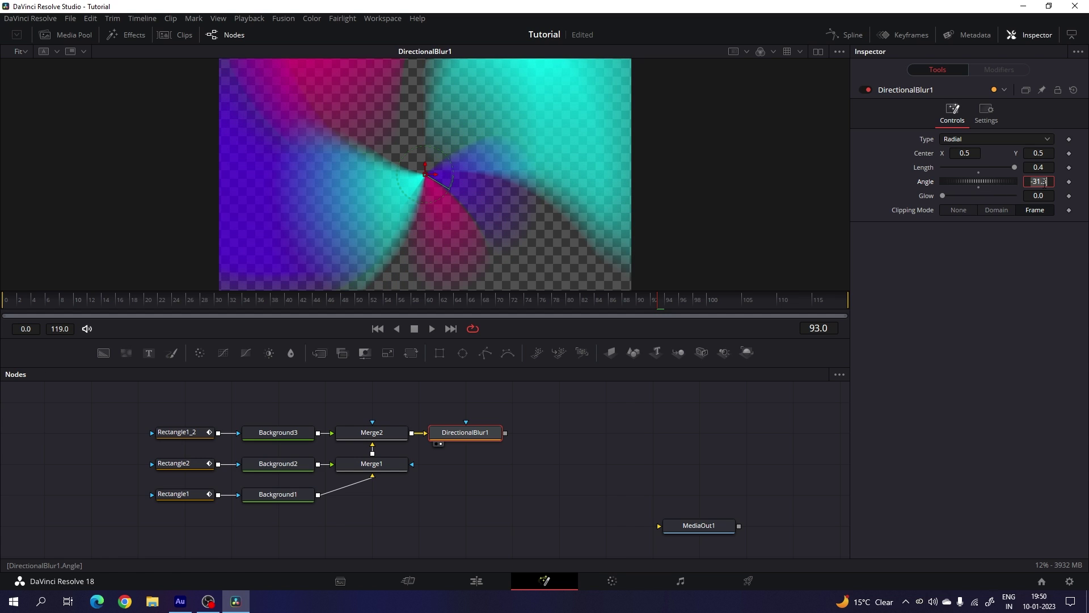
text(-150)
key(Tab)
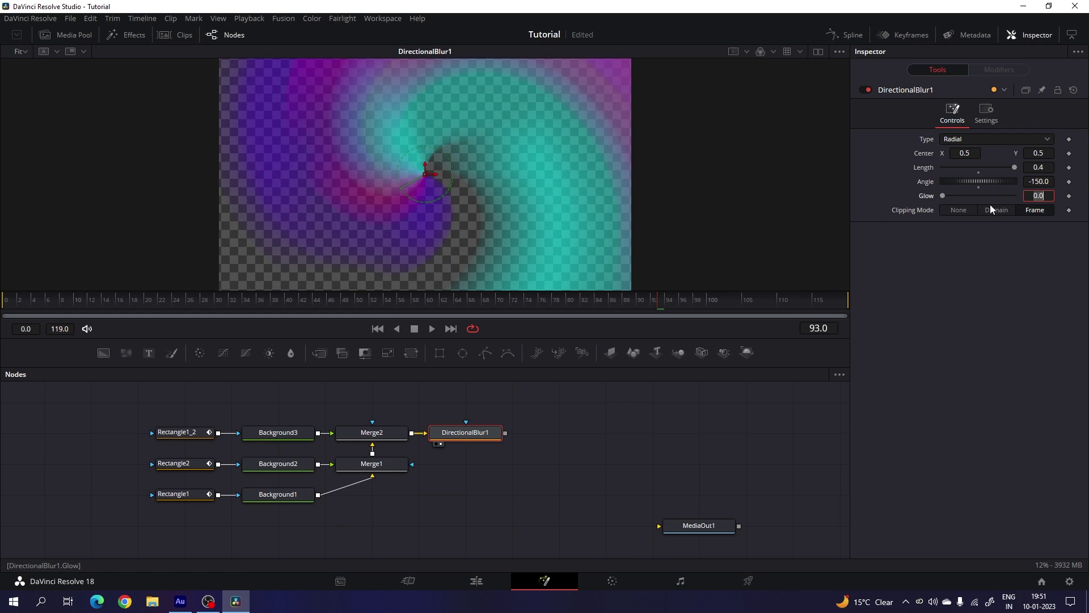
click(594, 431)
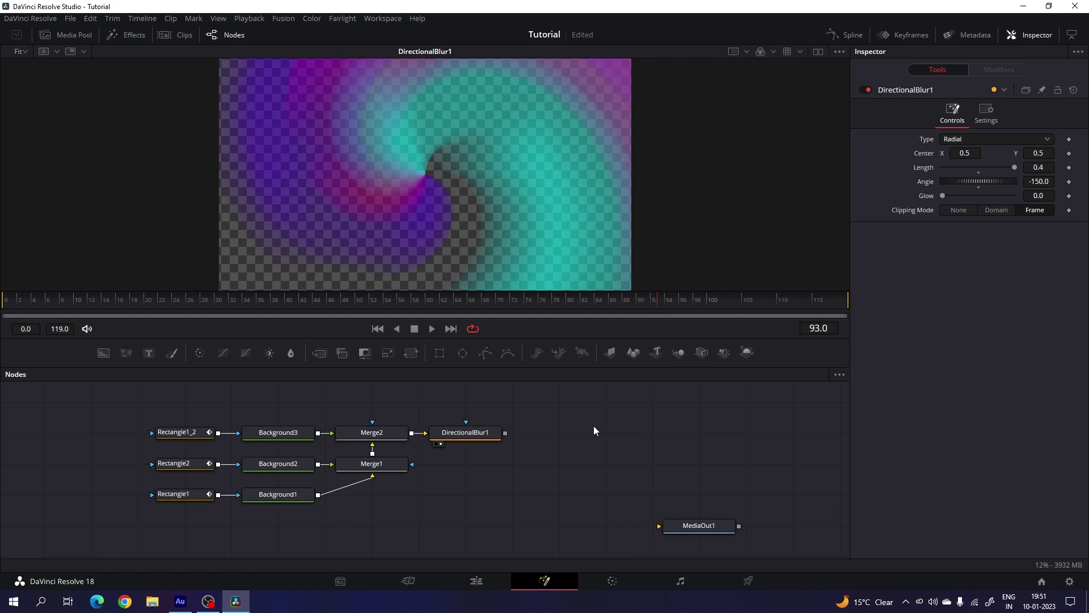
click(492, 441)
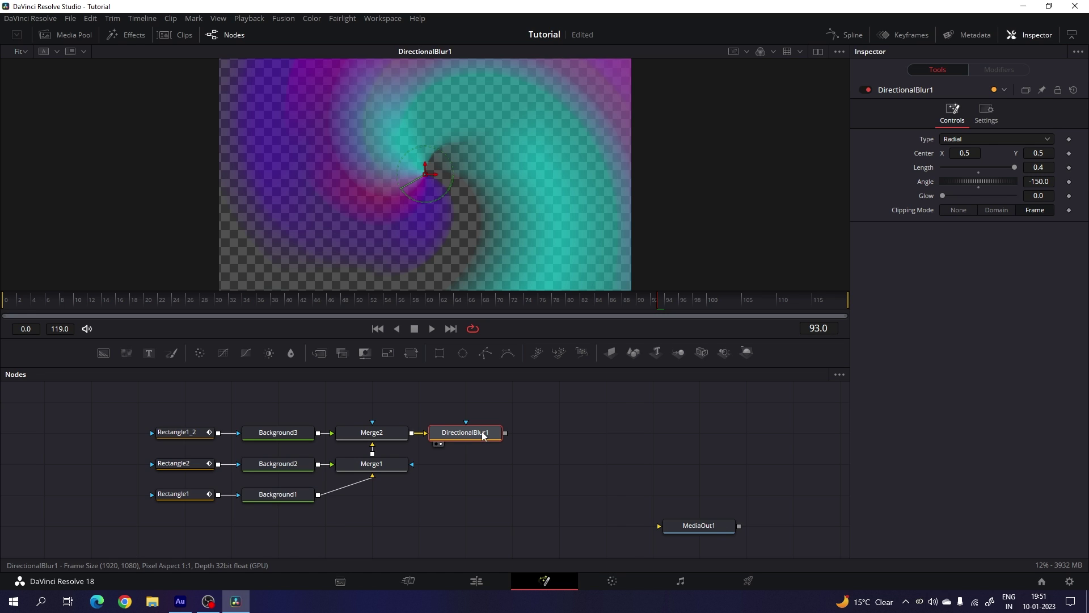
- Add a Glow (Glo) node after DirectionalBlur1 and show it in the viewer
key(shift+space)
text(dire)
key(BackSpace)
key(BackSpace)
key(BackSpace)
key(BackSpace)
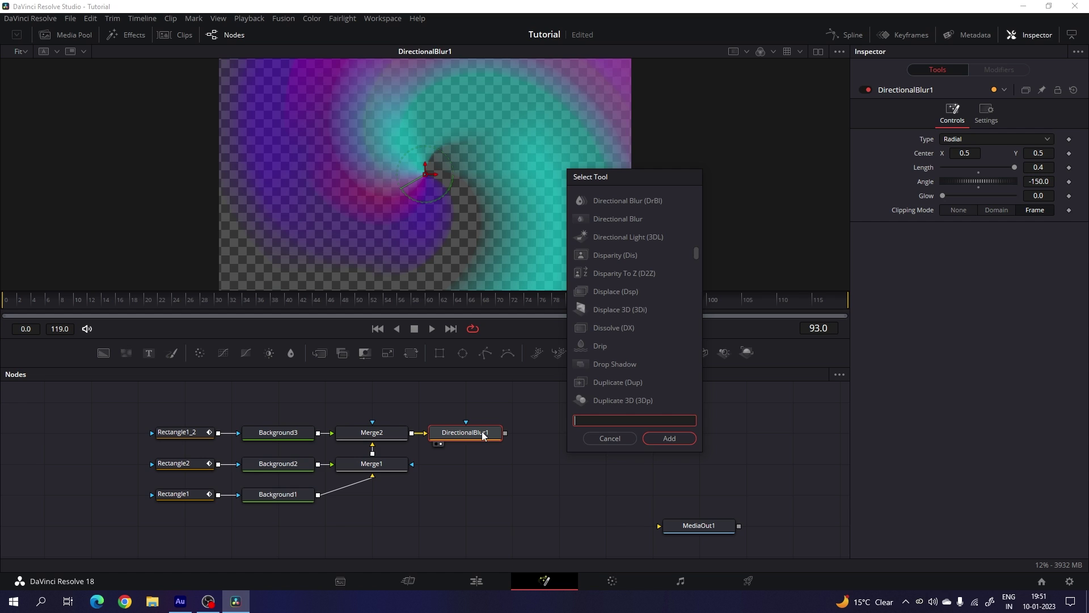
text(glow)
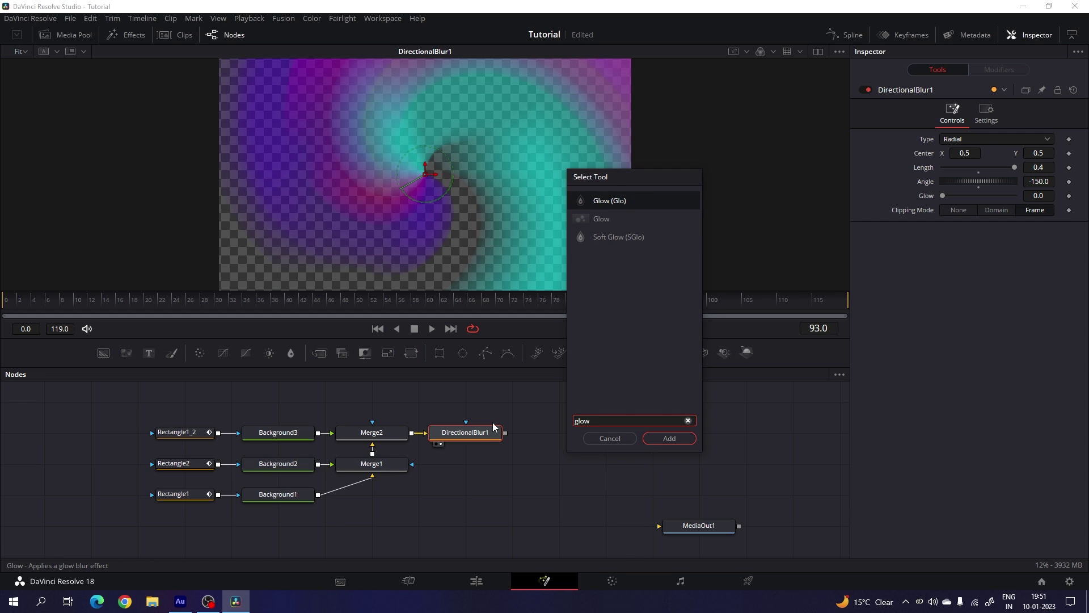
click(669, 440)
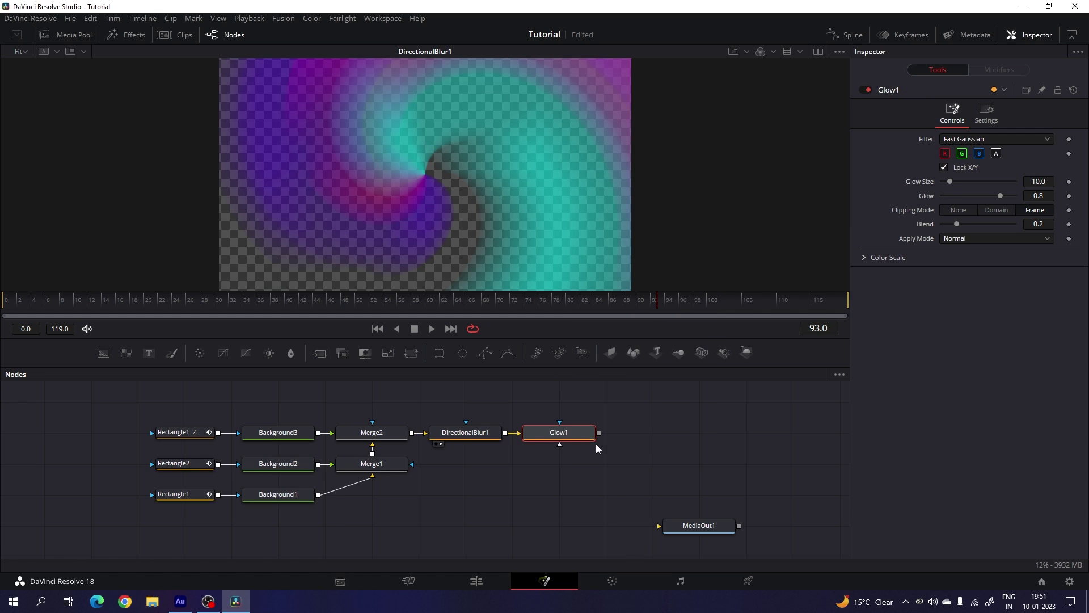
drag(568, 434, 611, 223)
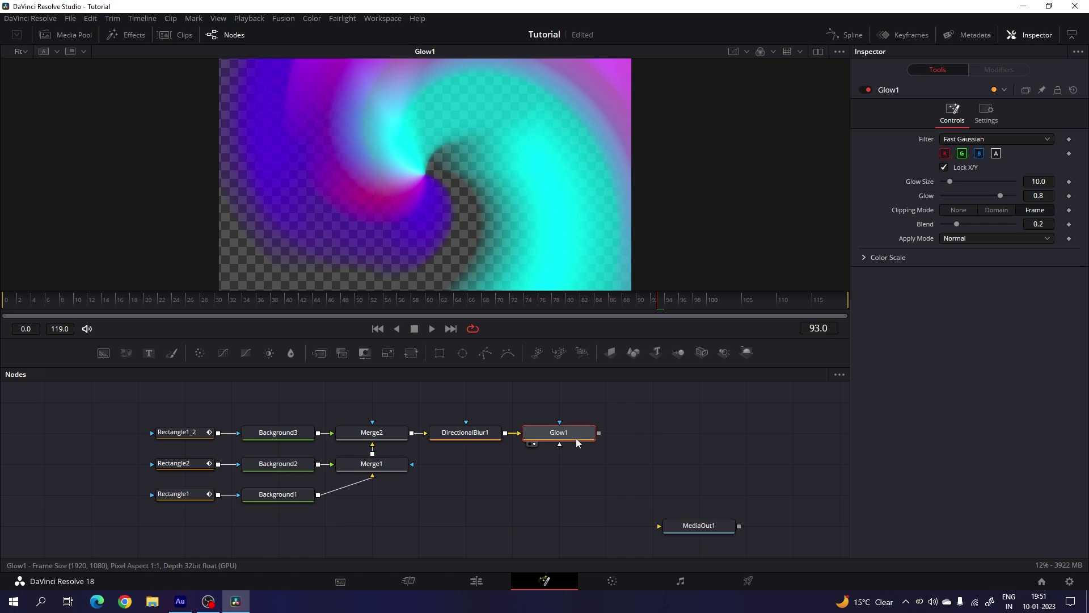
- Set the Glow1 node's glow strength to 0.3
drag(998, 195, 986, 196)
click(1043, 195)
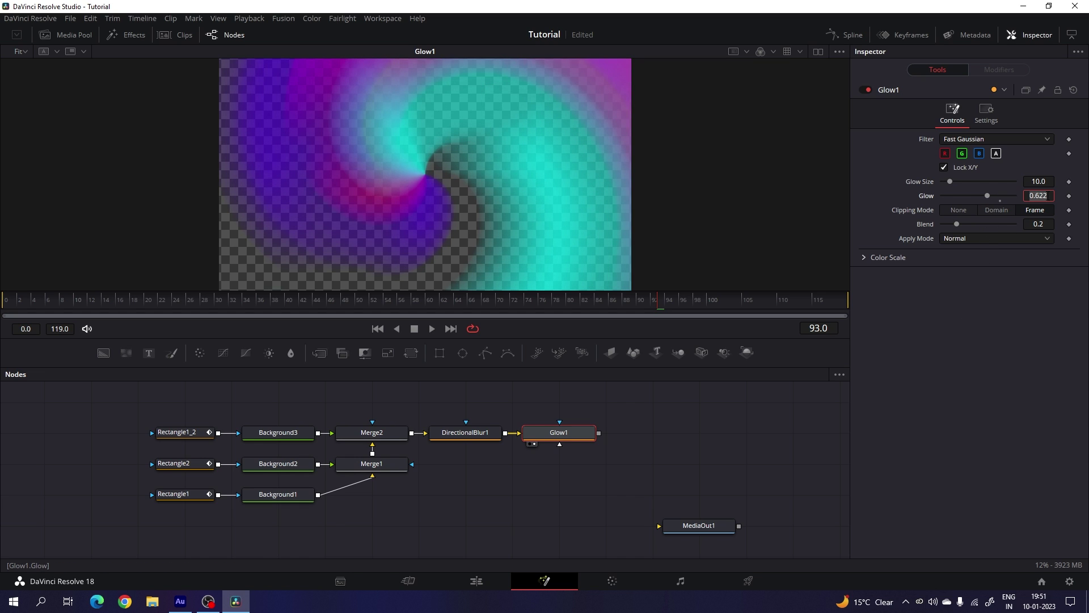
text(0.3)
key(Tab)
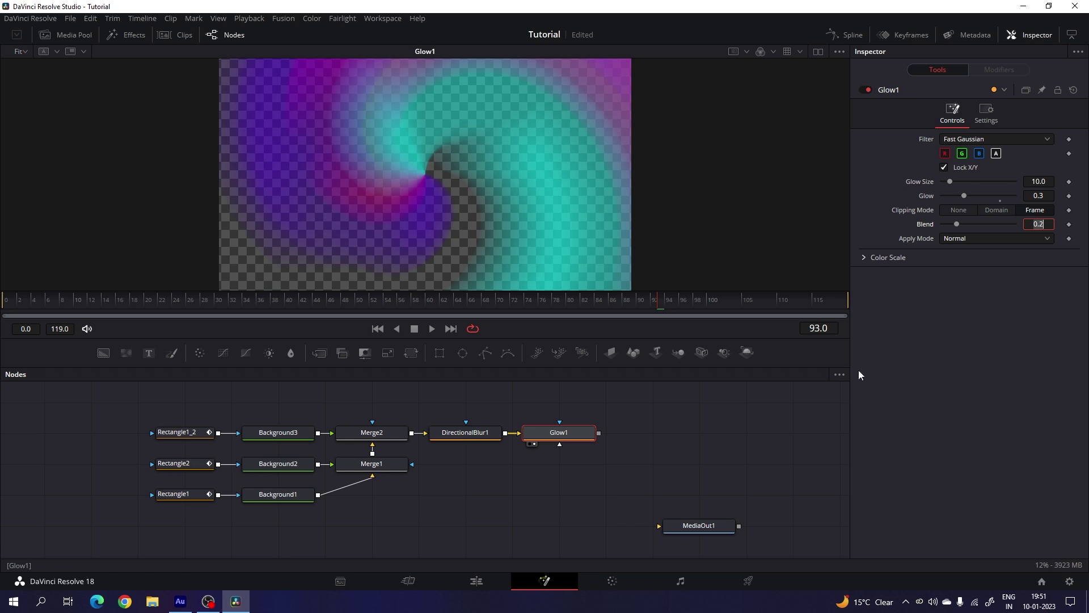
- Add a new Background node below and beyond Glow1 and show it in the viewer
drag(675, 426, 587, 433)
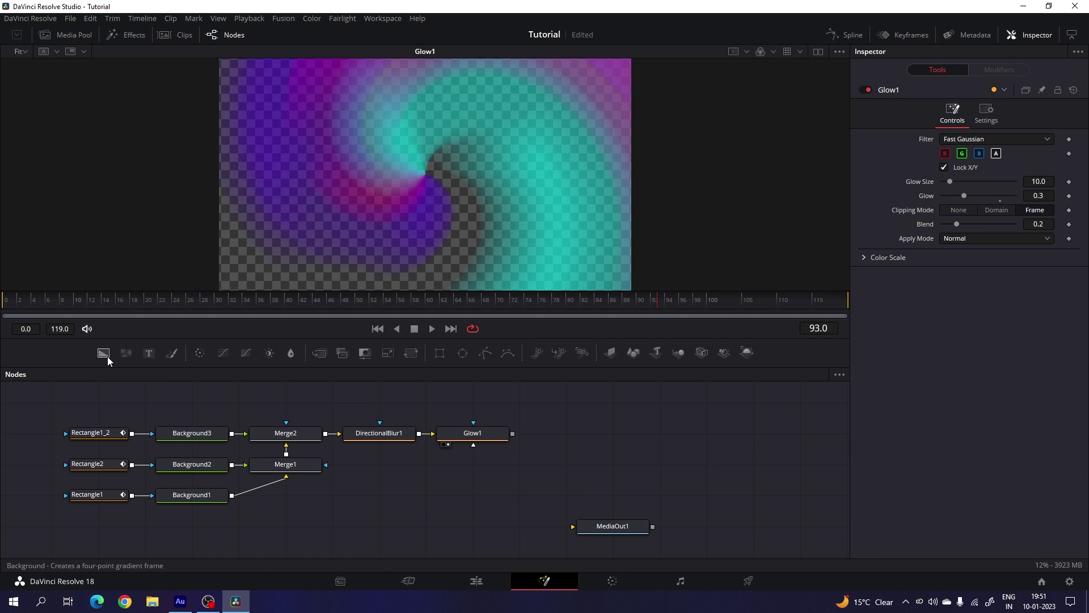
drag(108, 360, 567, 467)
key(2)
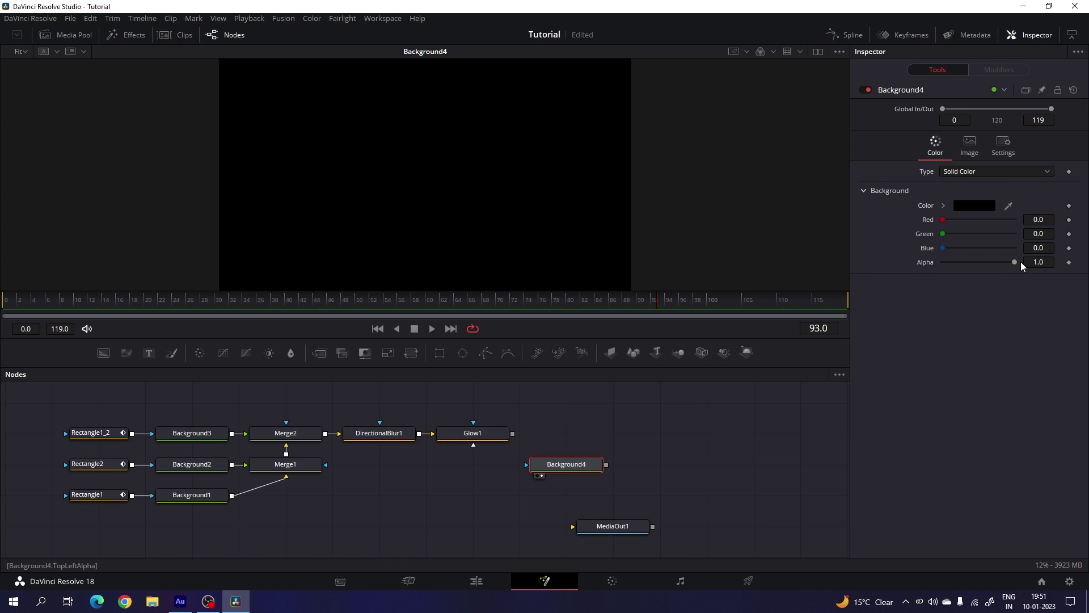
- Make the new background dark blue by setting its Blue value to 0.2
drag(948, 246, 956, 250)
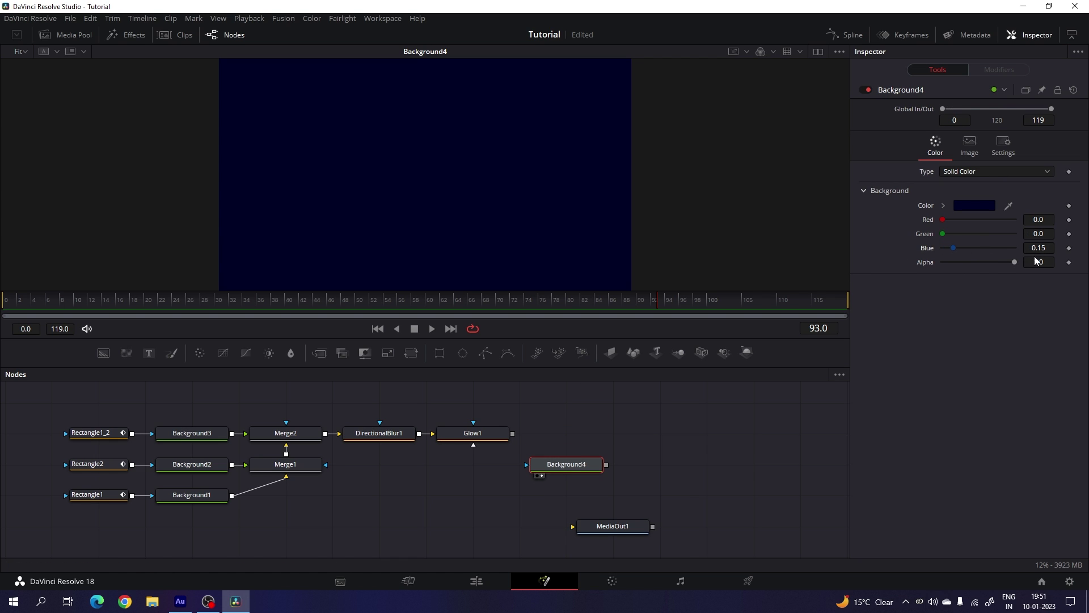
click(1041, 248)
key(BackSpace)
key(BackSpace)
key(BackSpace)
key(BackSpace)
text(0.2)
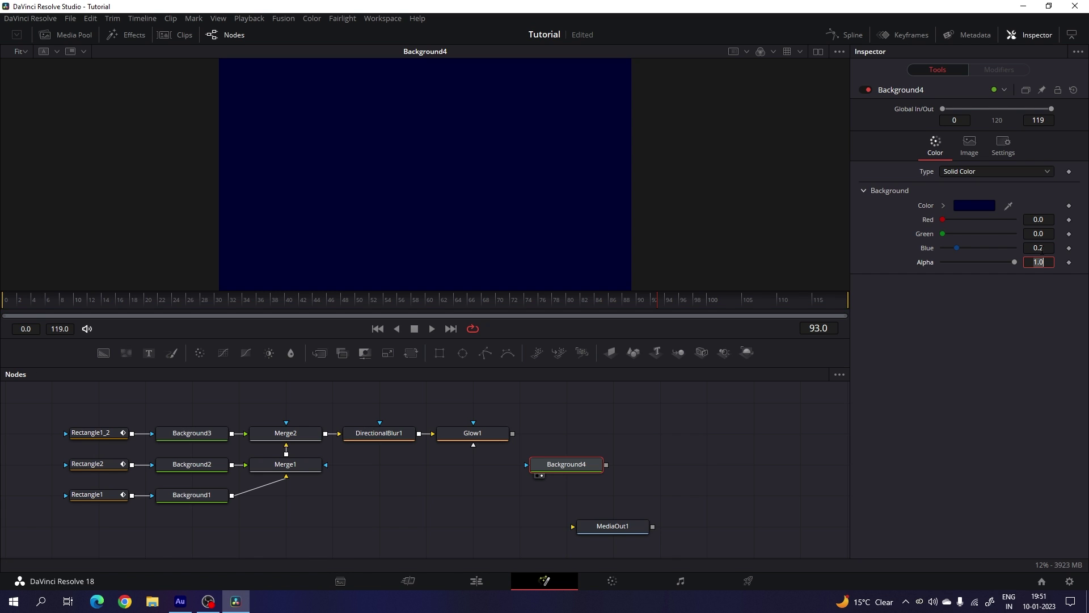
key(Tab)
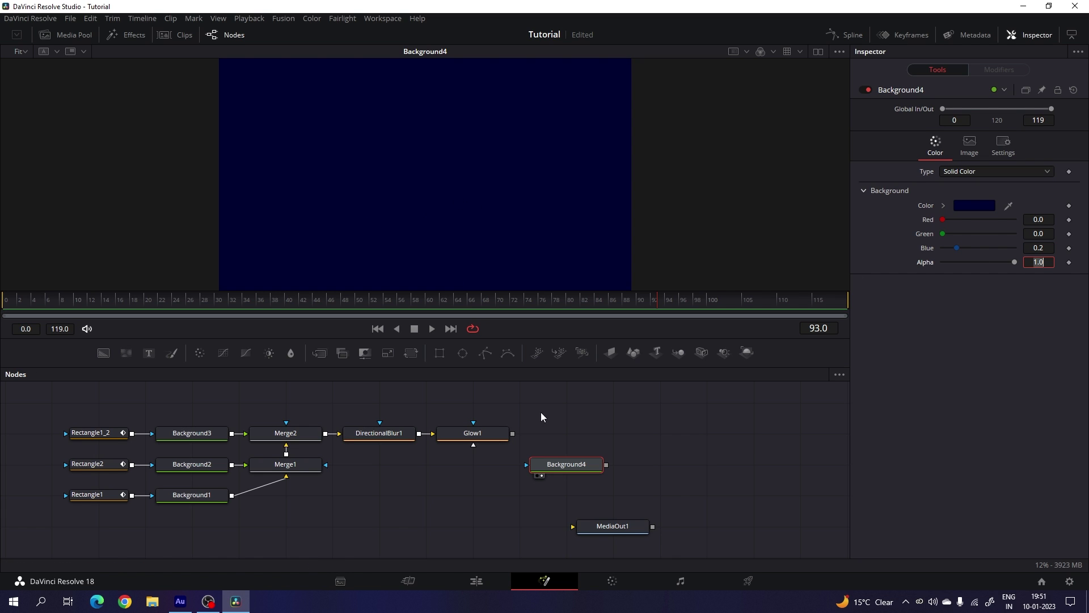
- Merge the Glow1 output over Background4, align the new merge beside Glow1, and preview its motion up to frame 95
click(560, 422)
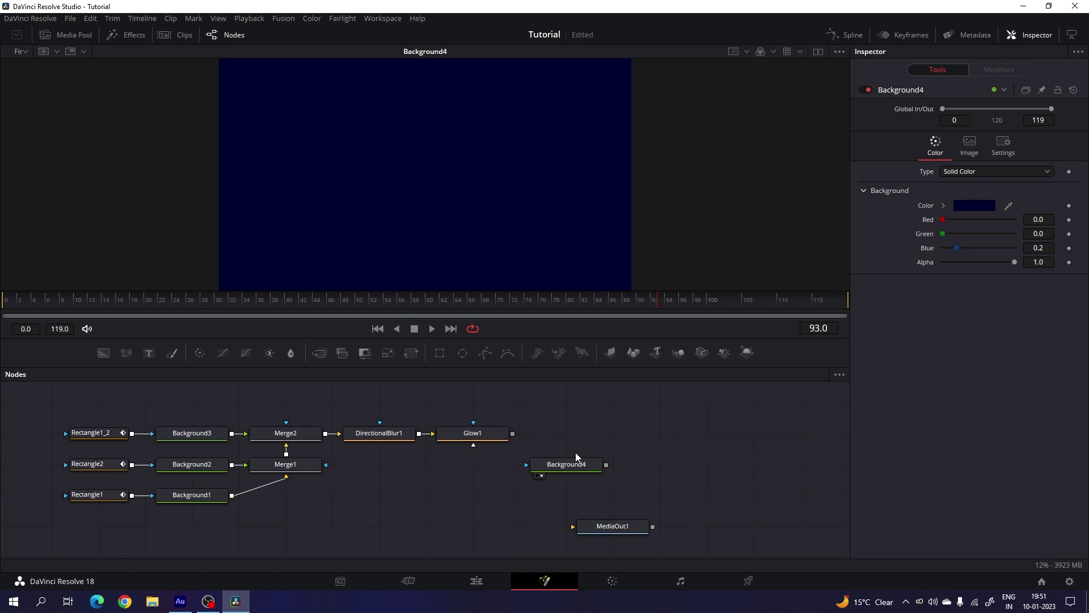
drag(513, 434, 607, 465)
drag(681, 473, 587, 442)
key(1)
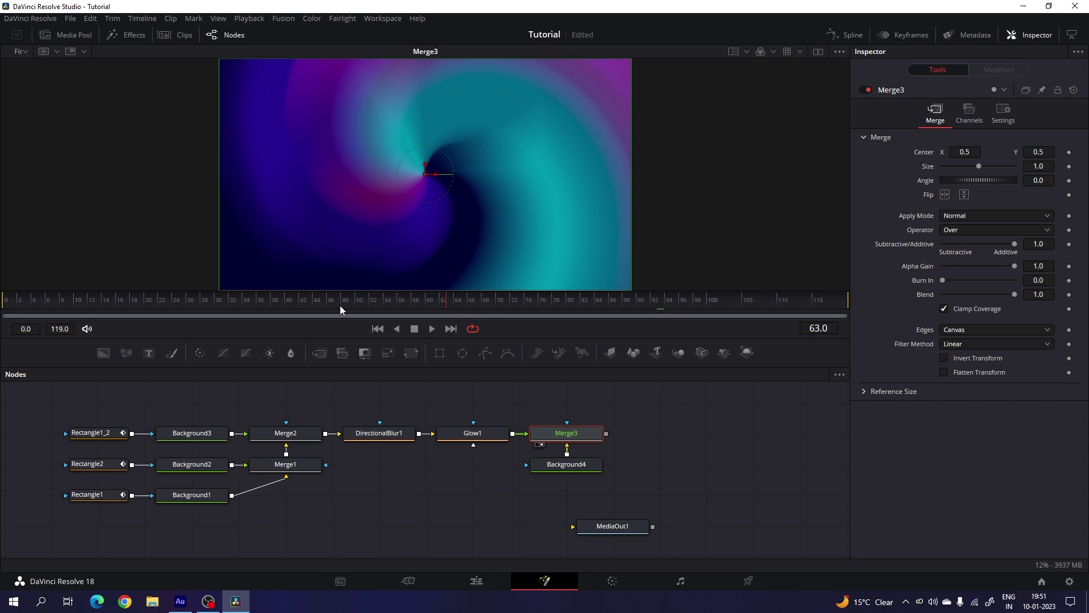
click(218, 301)
drag(218, 301, 676, 301)
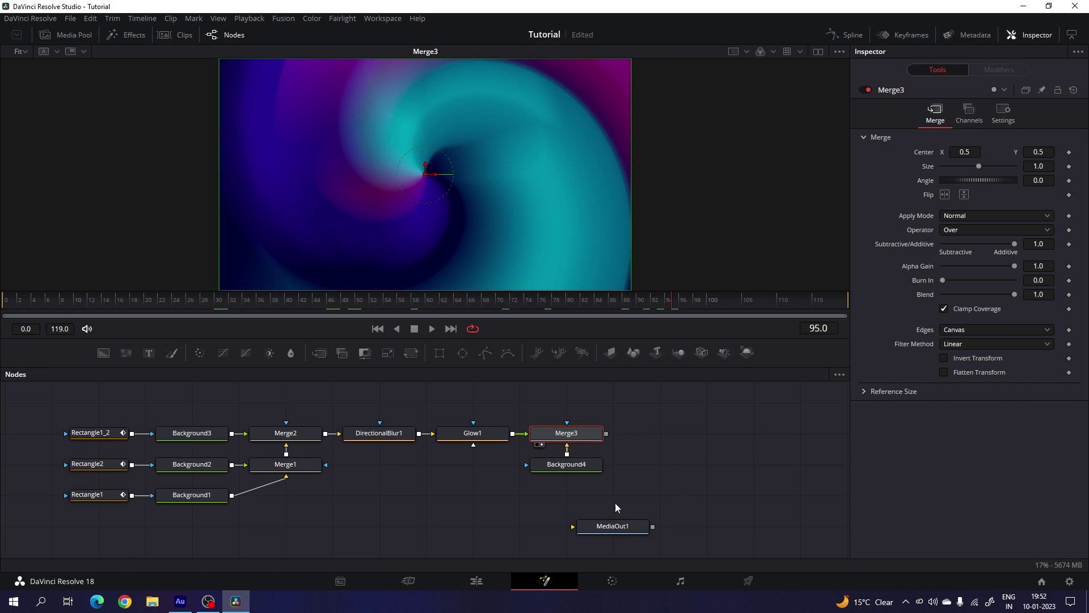
- Place MediaOut1 in line with Merge3, connect Merge3's output to it, and return to the Edit page
drag(598, 531, 691, 441)
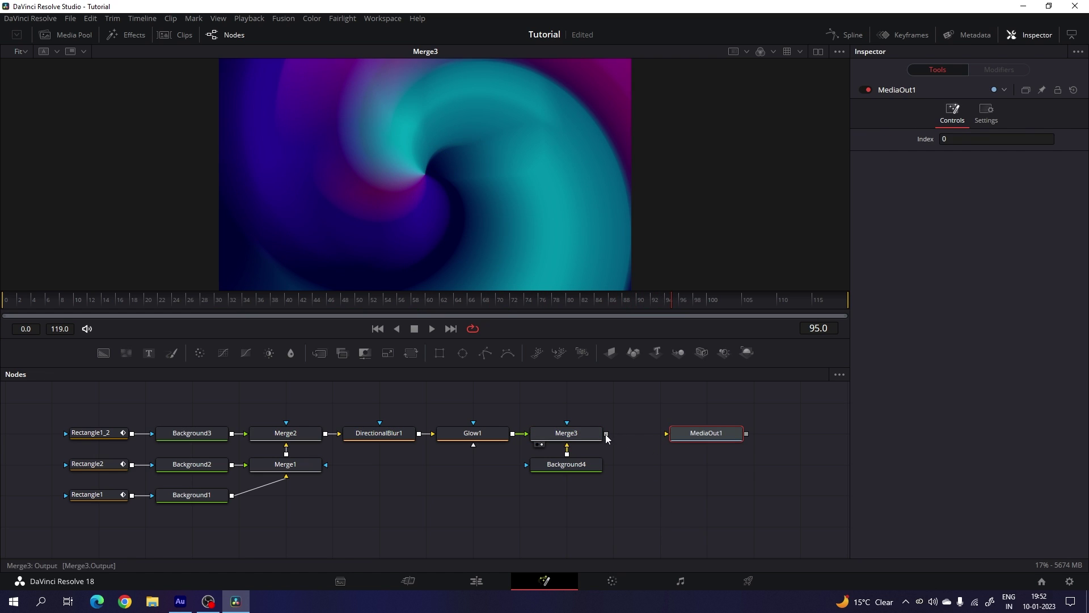
drag(606, 434, 678, 435)
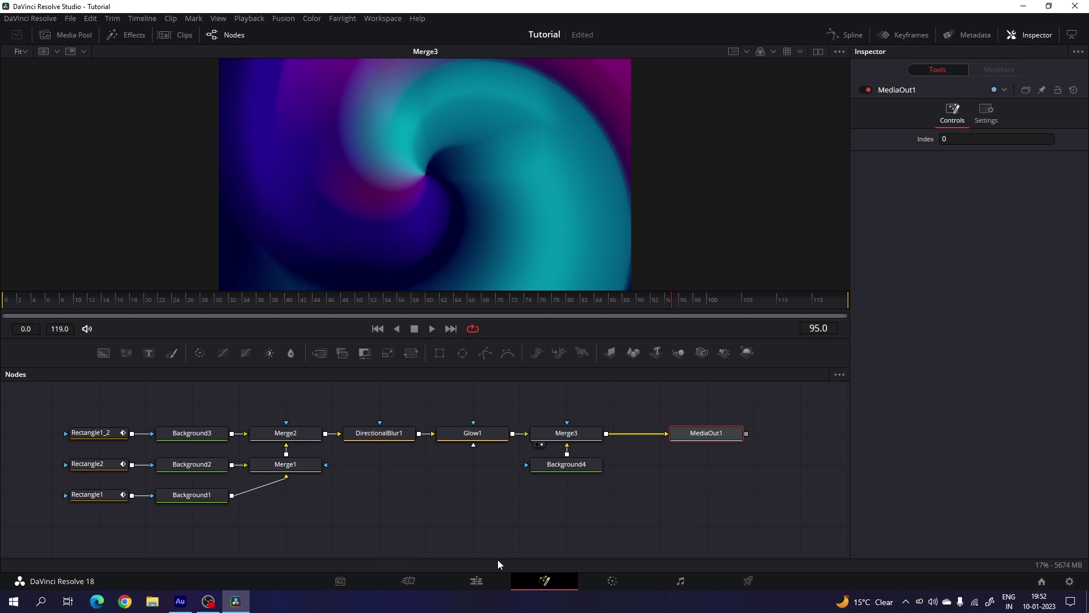
click(478, 580)
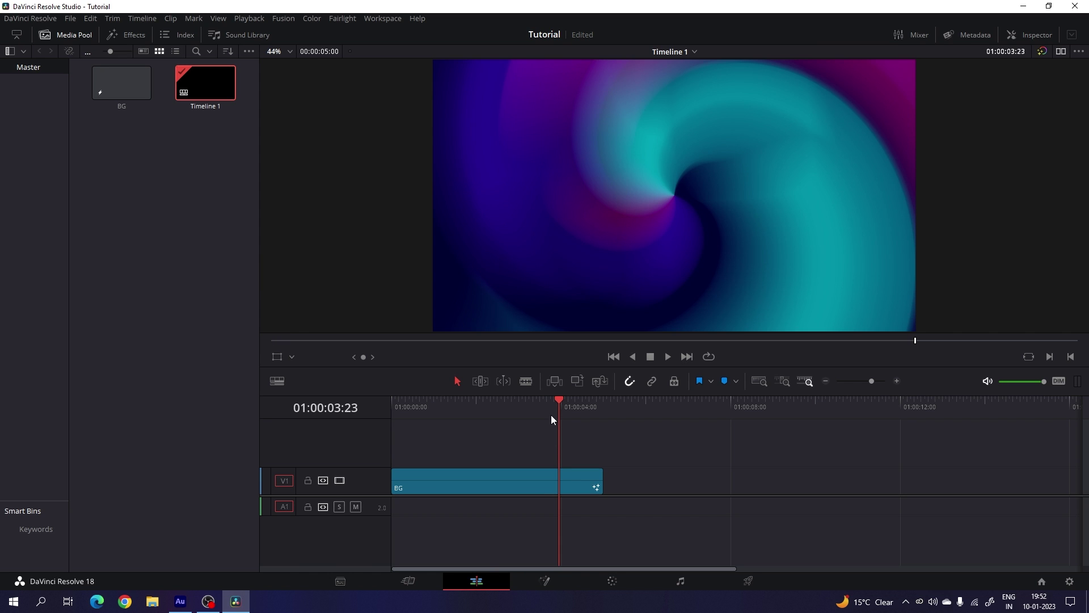
- Extend the BG clip on the timeline to a duration of 00:00:11:09 and preview the lengthened animation
drag(551, 418, 519, 413)
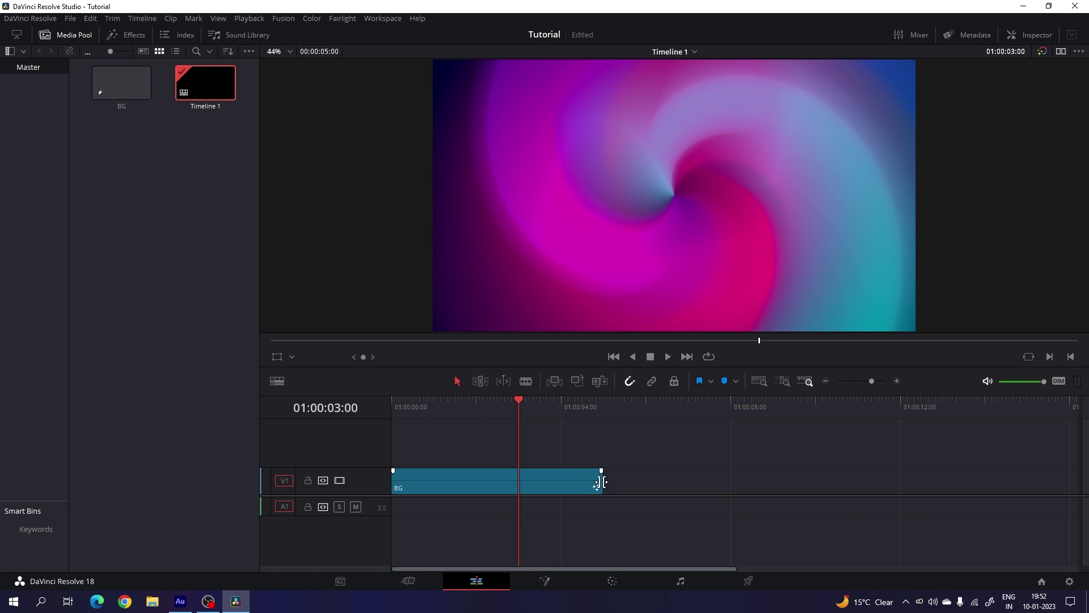
drag(600, 481, 872, 481)
drag(616, 417, 808, 428)
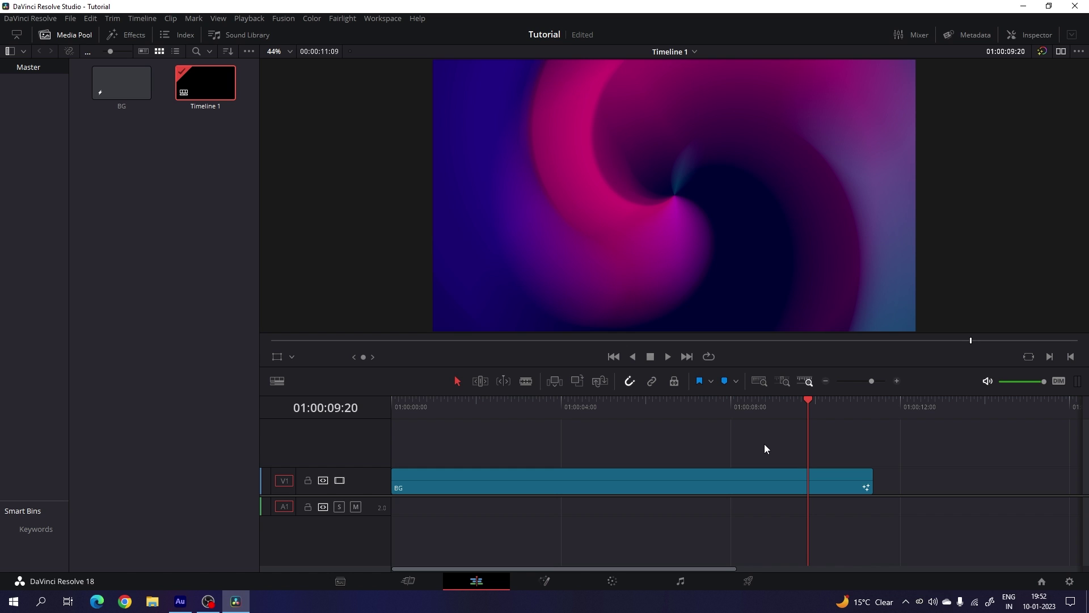
- Create a new Fusion composition clip named Text in the media pool
right_click(151, 177)
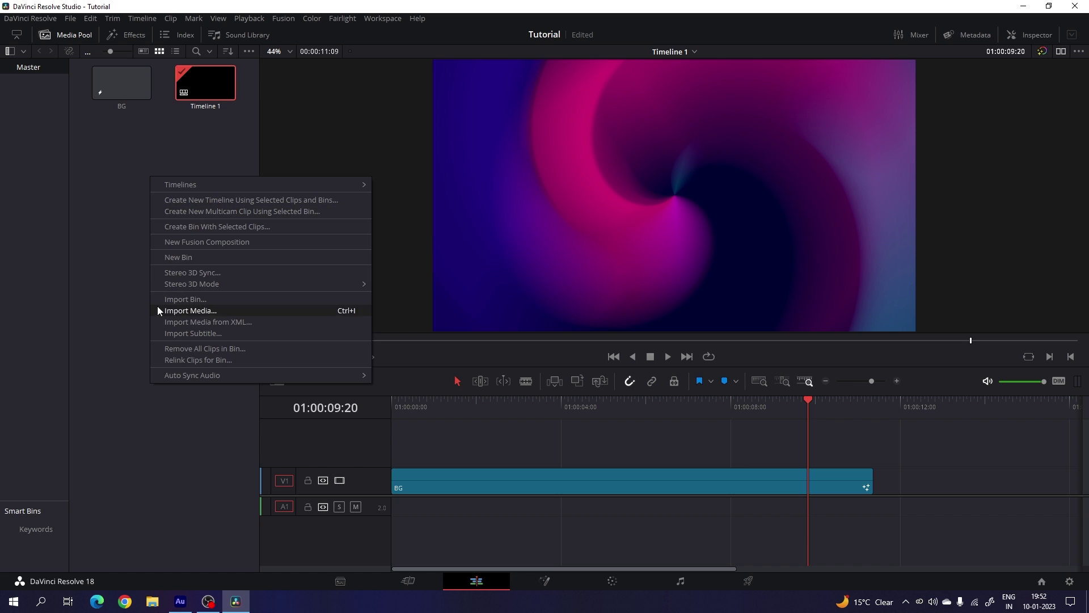
click(205, 243)
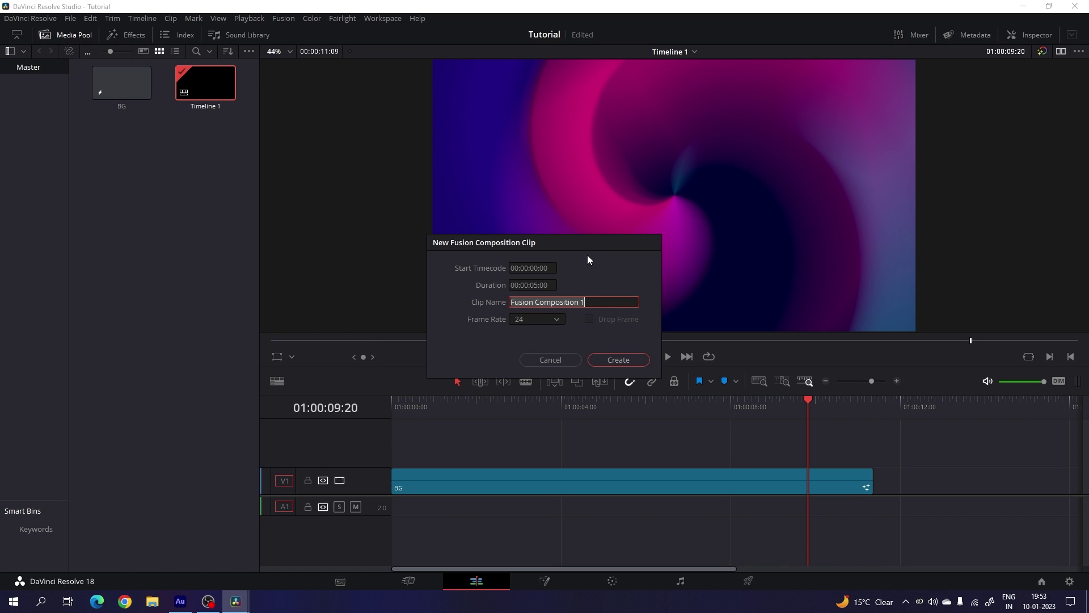
key(BackSpace)
text(Text)
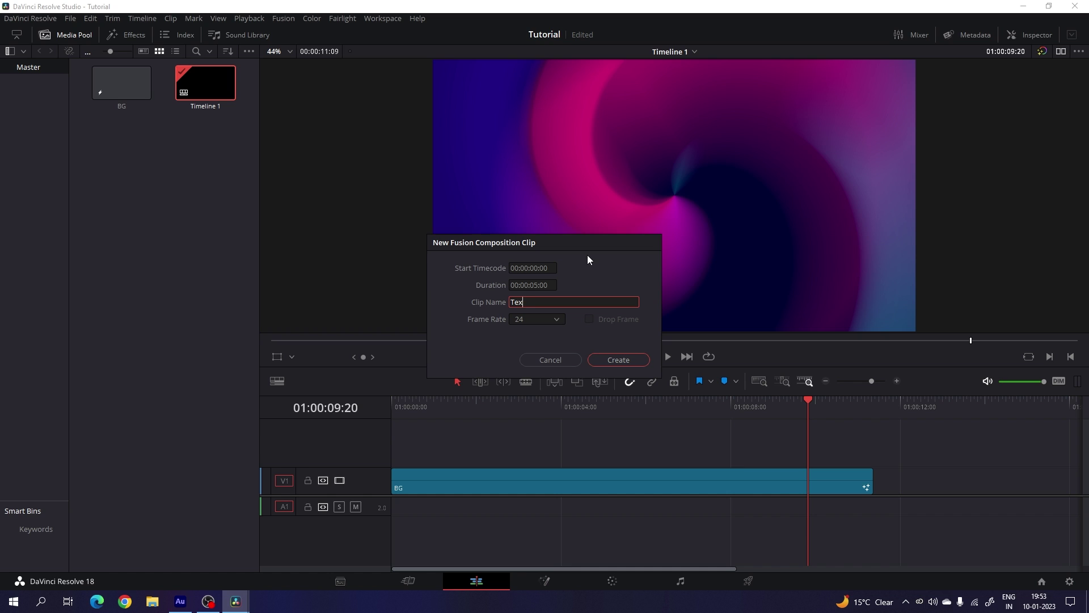
click(603, 360)
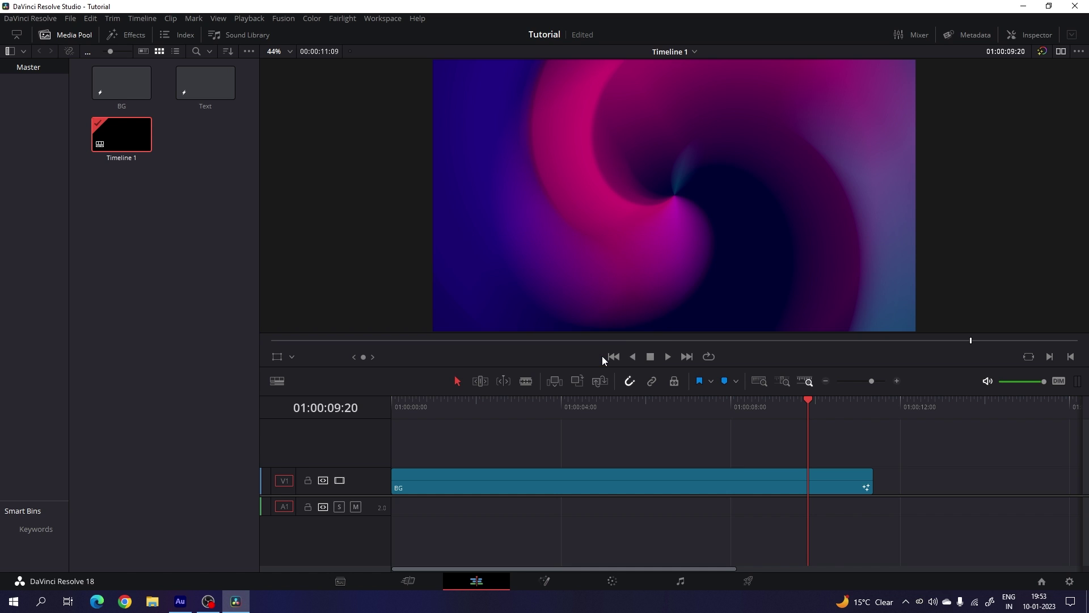
- Place the Text clip on a new video track above BG and extend it to BG's end
drag(205, 94, 378, 453)
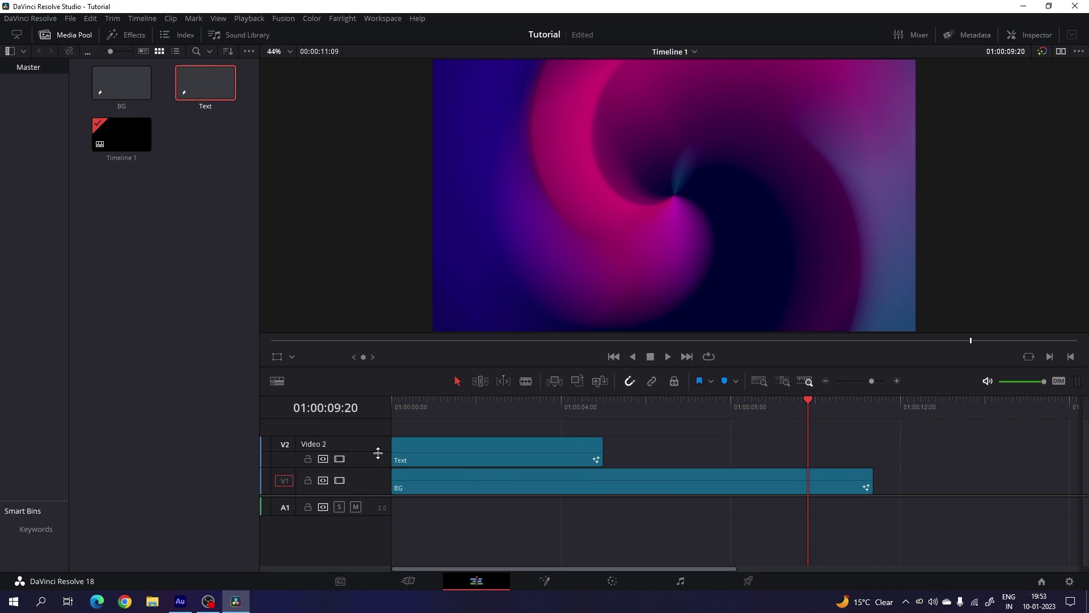
drag(601, 453, 873, 453)
- Open the Text clip in Fusion and add a Text node reading HELLO, connected to MediaOut1
click(543, 582)
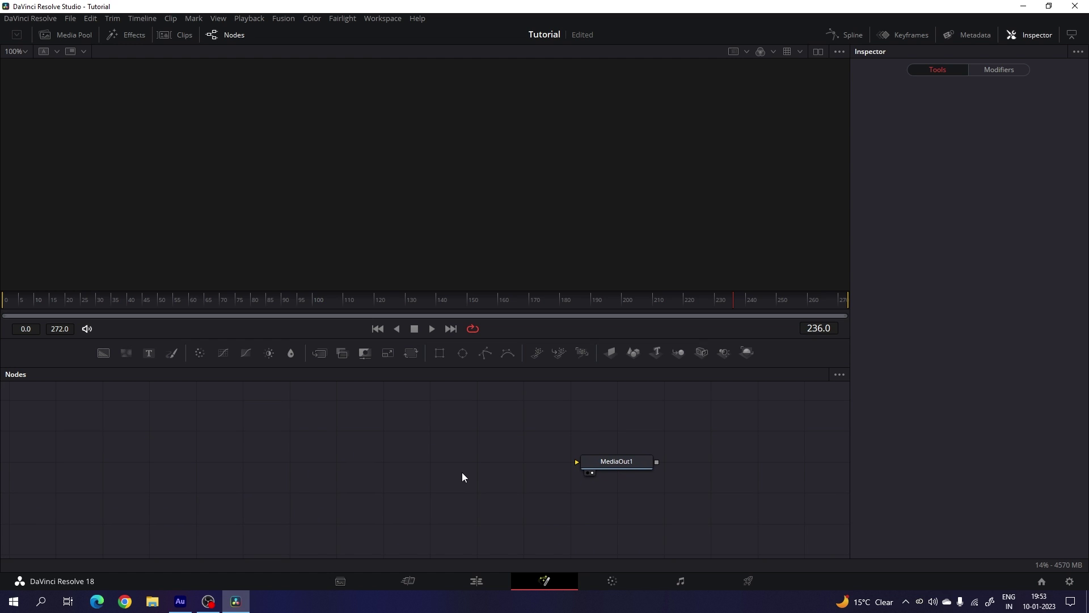
drag(157, 363, 634, 462)
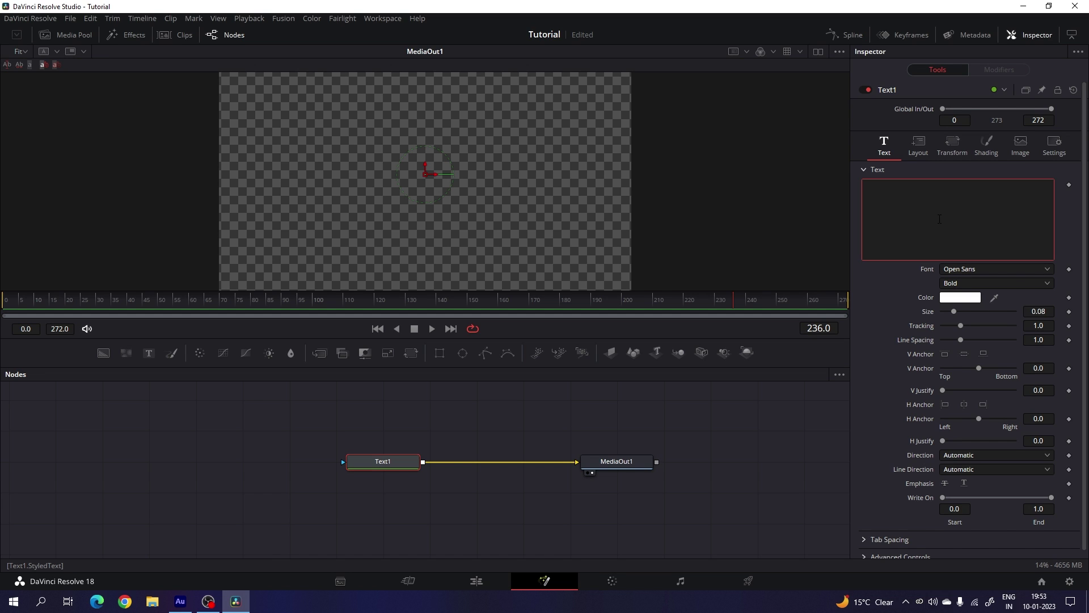
text(HE)
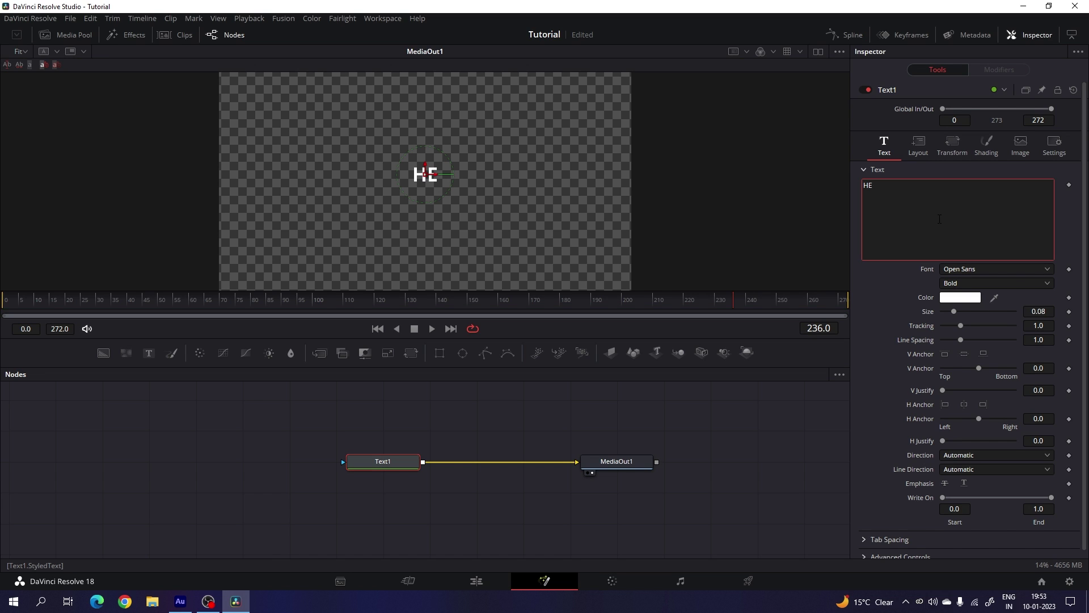
text(LLO)
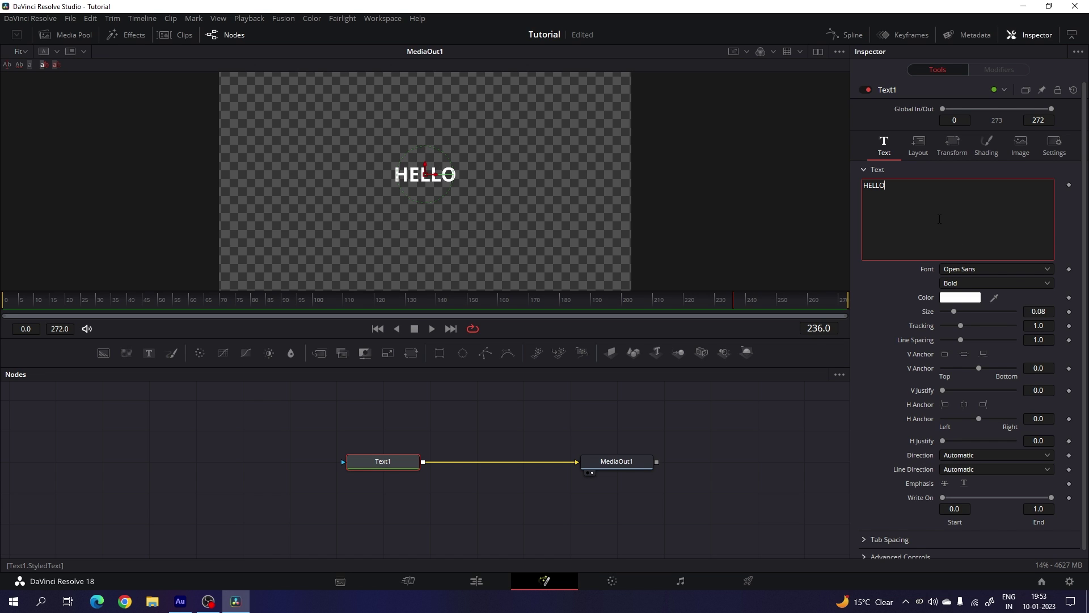
- Set the HELLO text's font to Century Gothic and its size to 0.15
click(955, 271)
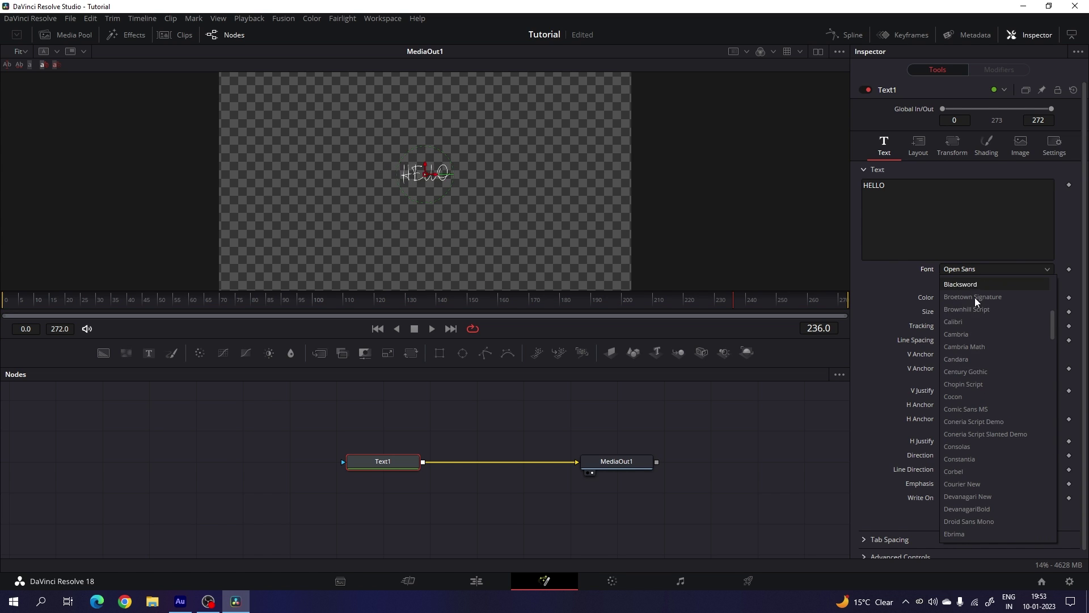
click(975, 371)
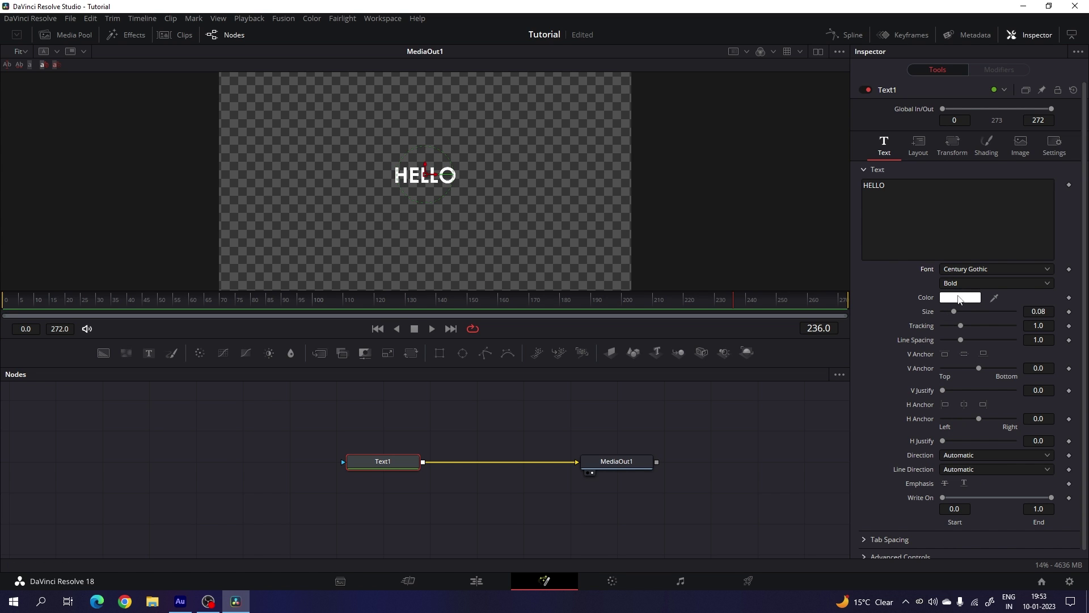
drag(955, 311, 965, 314)
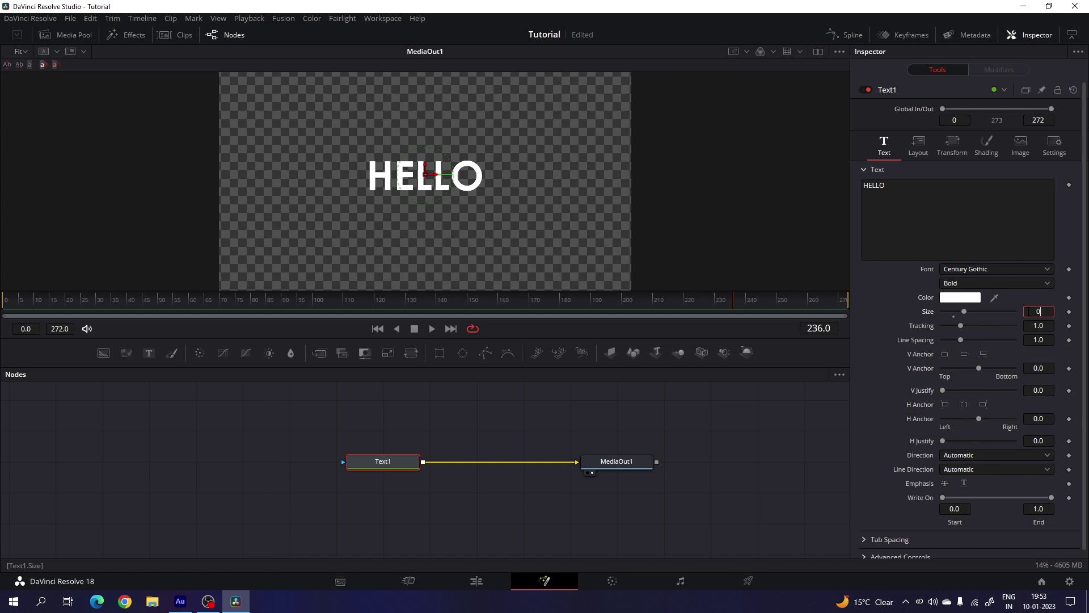
text(0.15)
key(Tab)
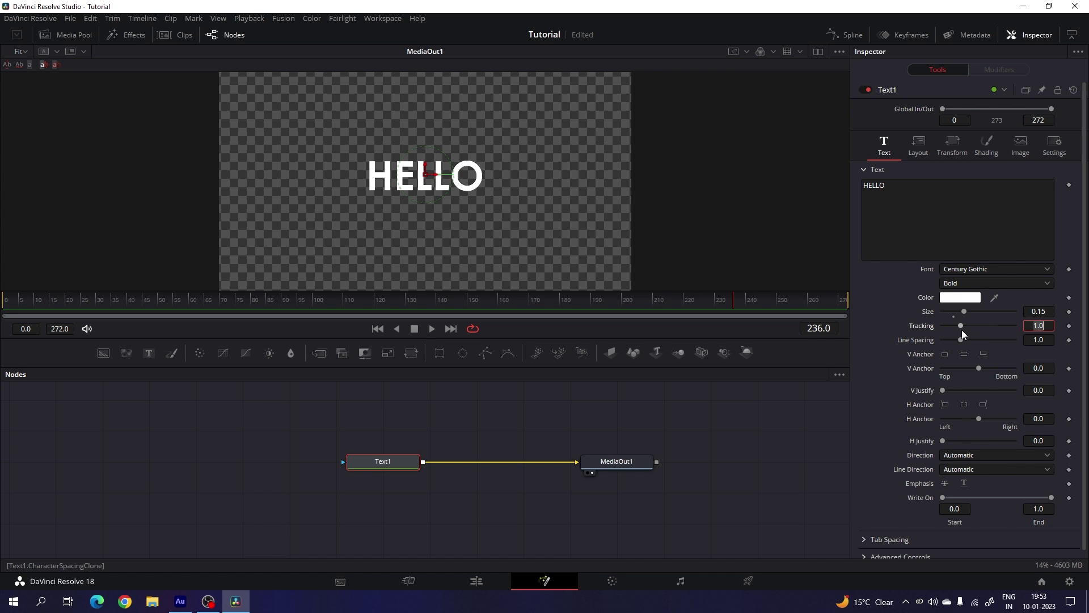
- Set the HELLO text's tracking to 1.3 and its font style to Regular
drag(959, 327, 966, 327)
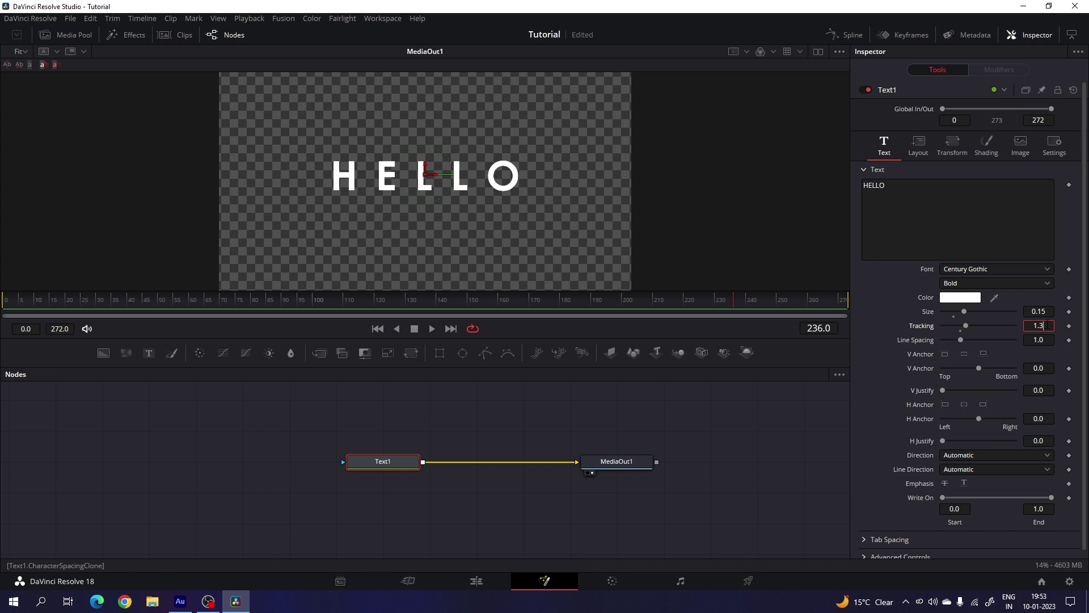
text(1.3)
key(Tab)
click(963, 285)
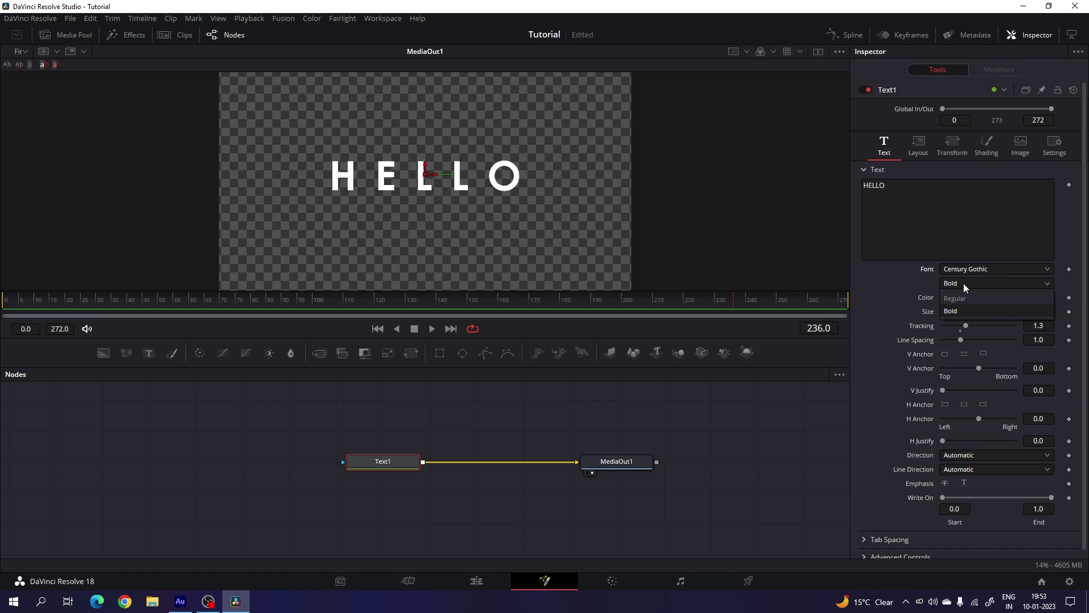
click(964, 298)
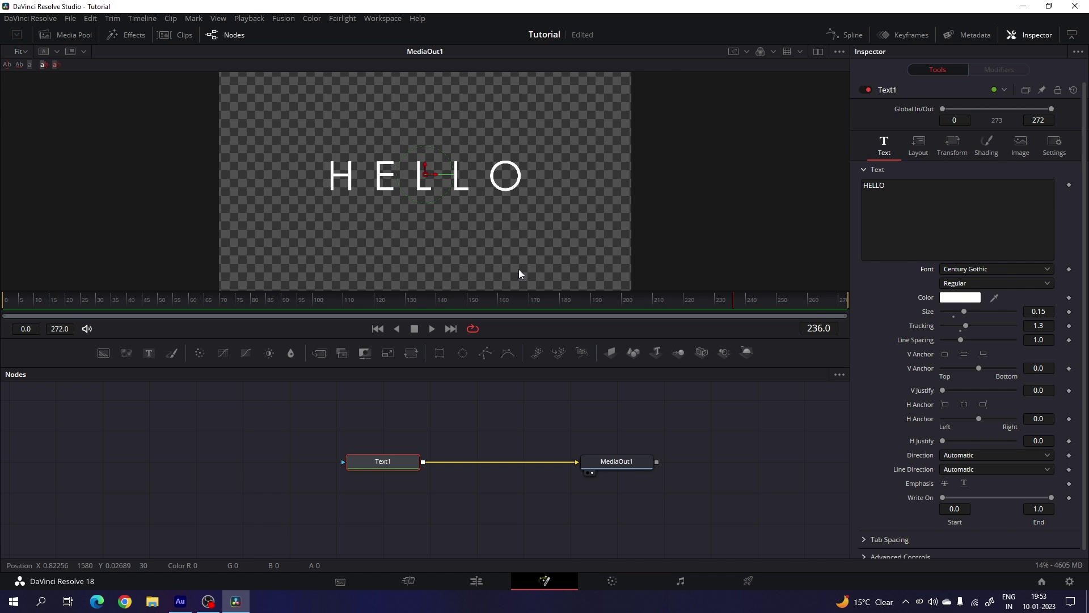
- Return to the Edit page and play the finished title from the timeline start in full screen
click(477, 581)
drag(634, 409, 393, 400)
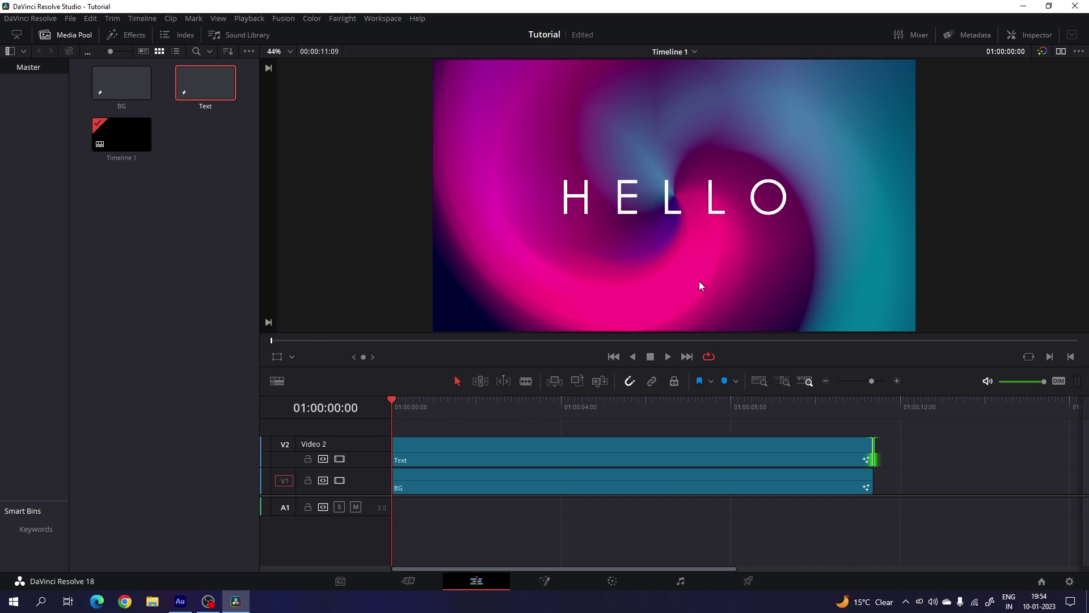
key(ctrl+f)
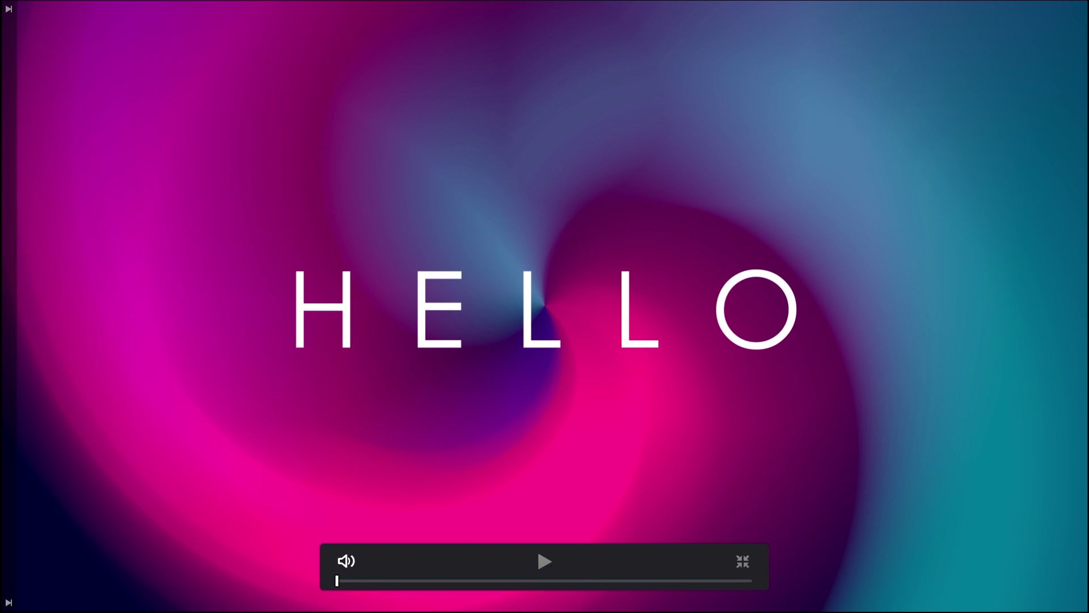
key(space)
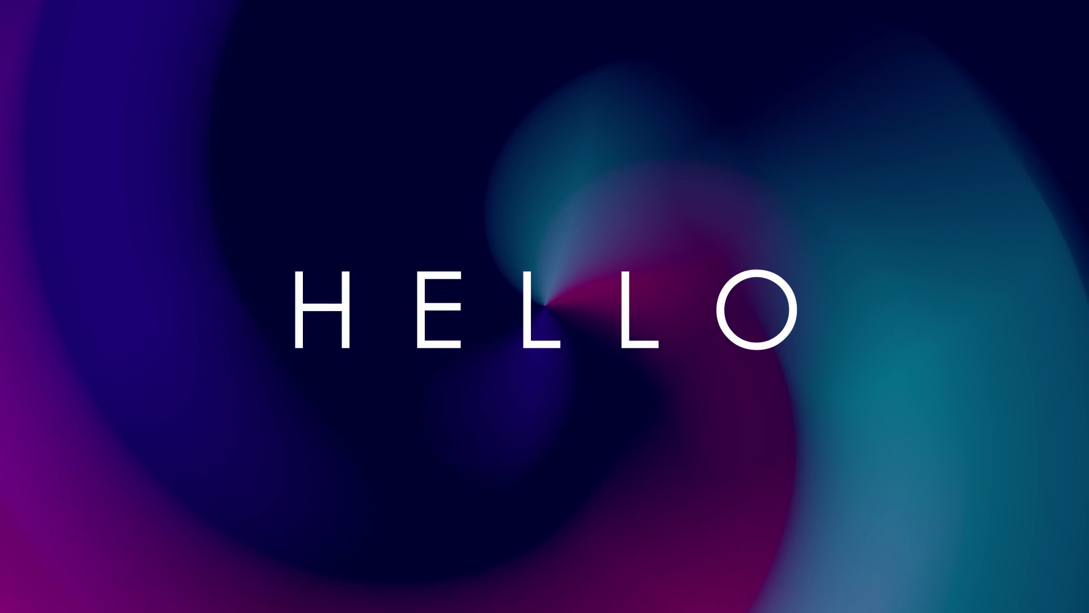